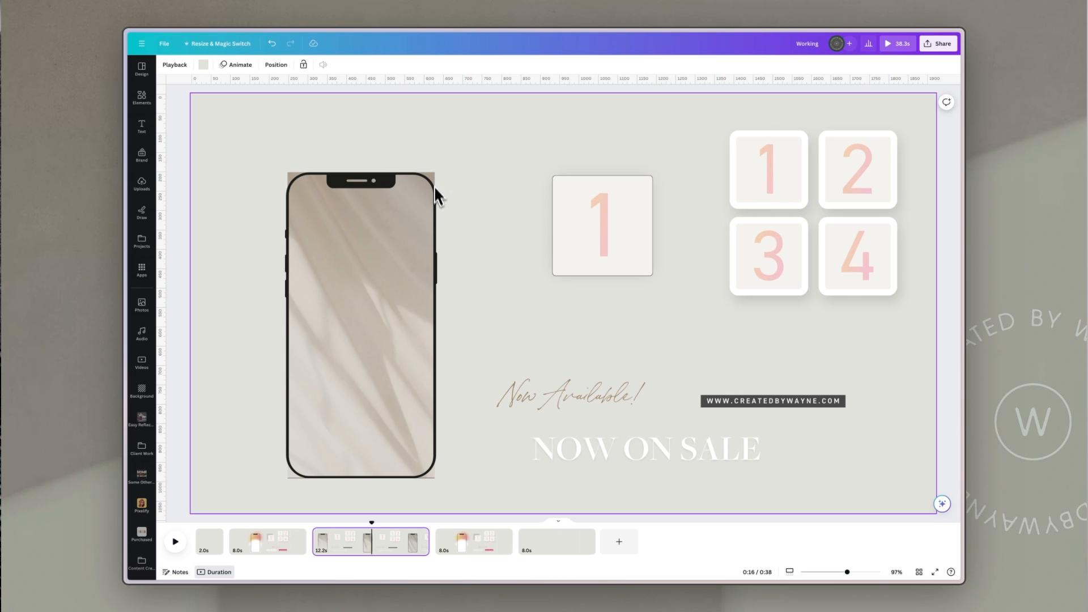
Step: Slide the phone frame aside to preview the video clip behind it, then move the frame back over the video
left_click(428, 283)
left_click_drag(380, 290, 480, 285)
left_click(356, 265)
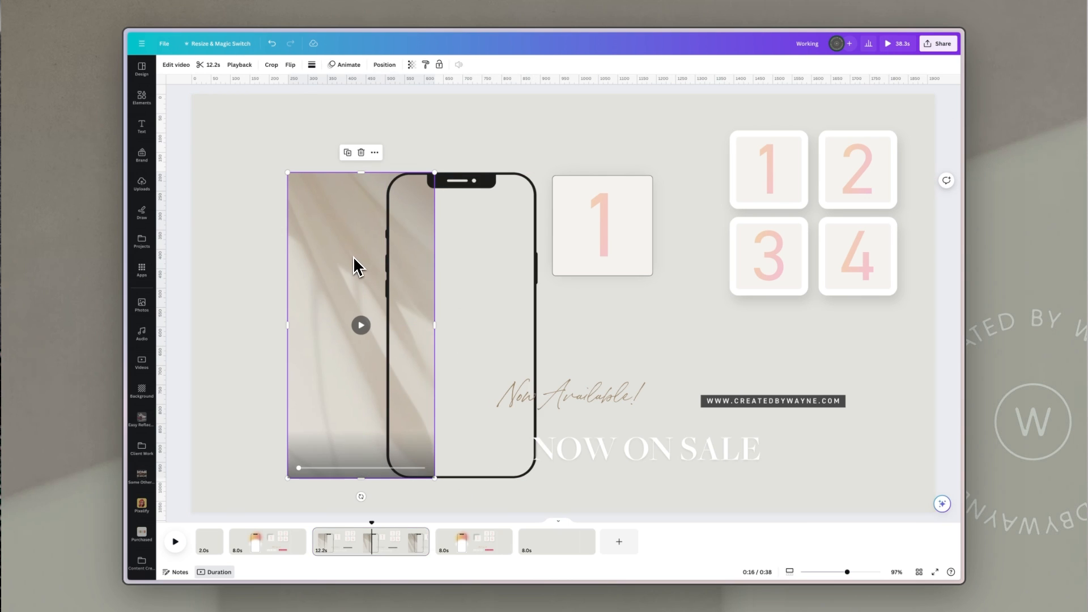
left_click(362, 325)
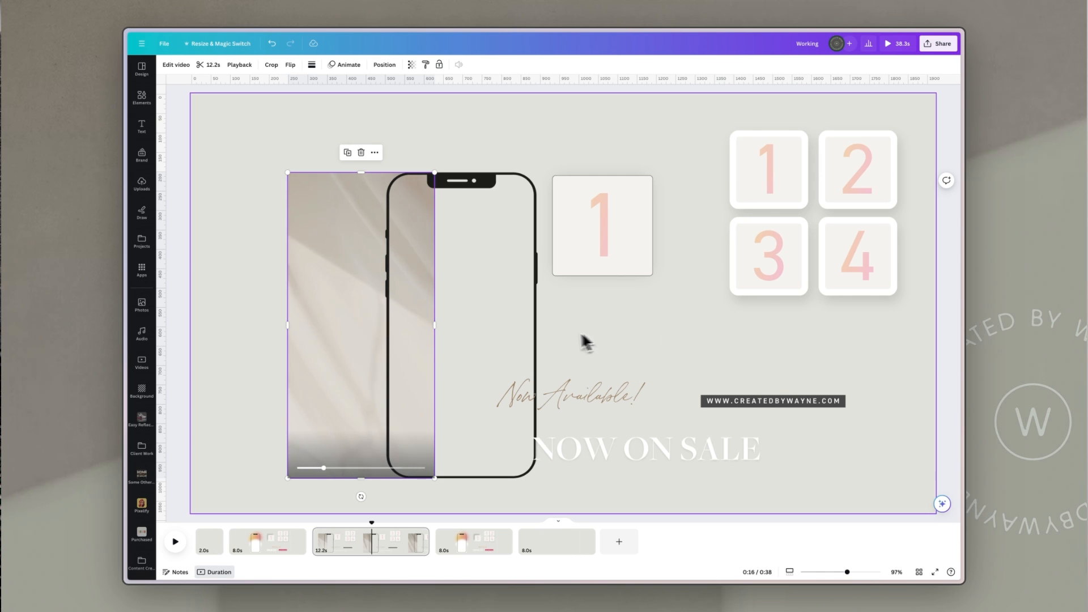
left_click_drag(553, 326, 441, 325)
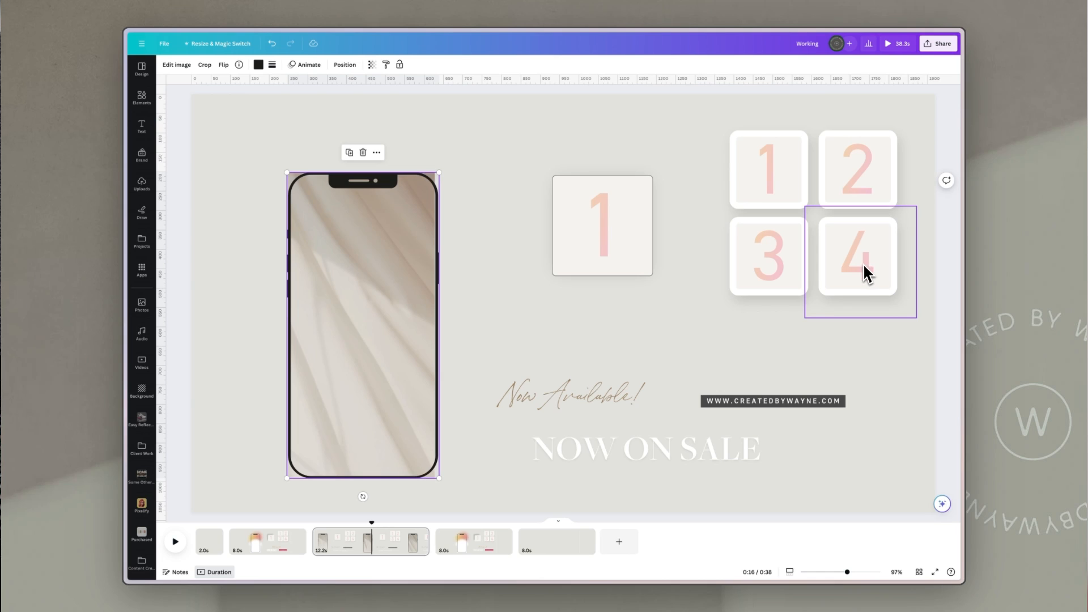
Step: Select the single number 1 tile and open its border style options
left_click(634, 205)
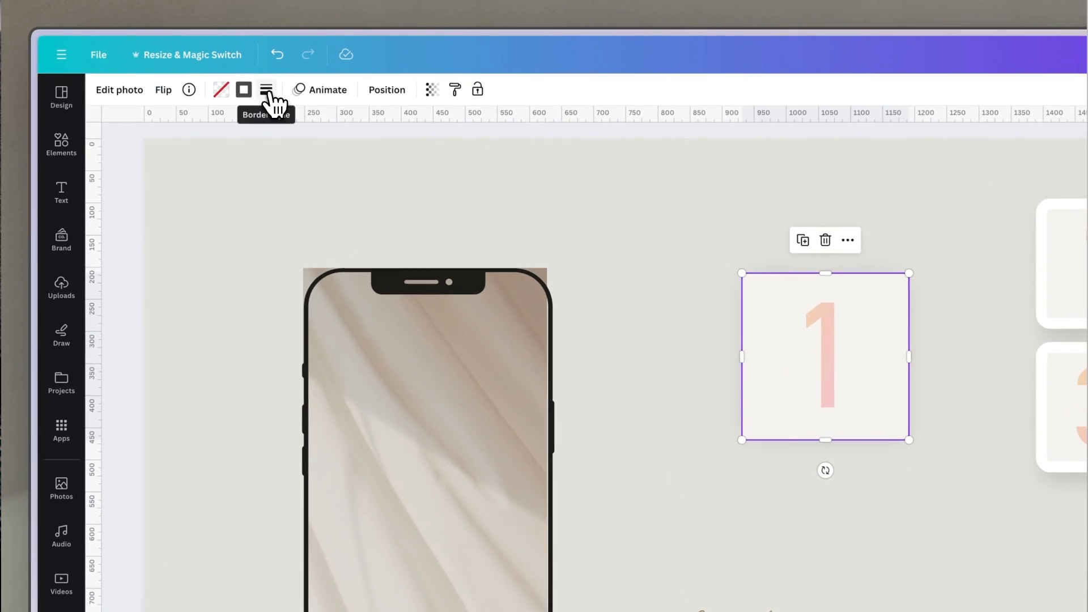
left_click(266, 66)
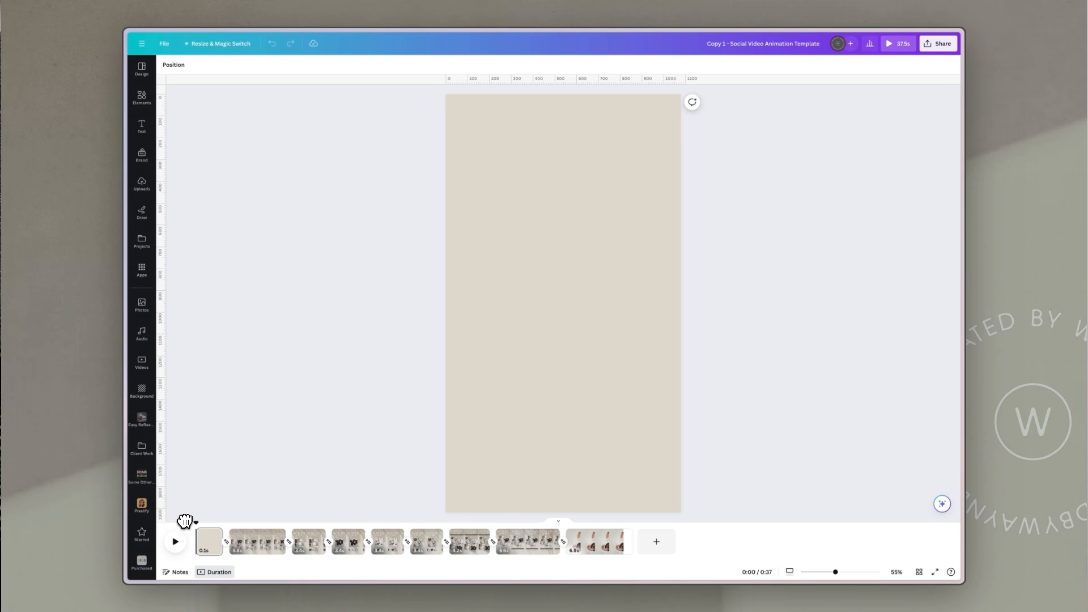
Step: Play the animation preview of the vertical template design
key("space")
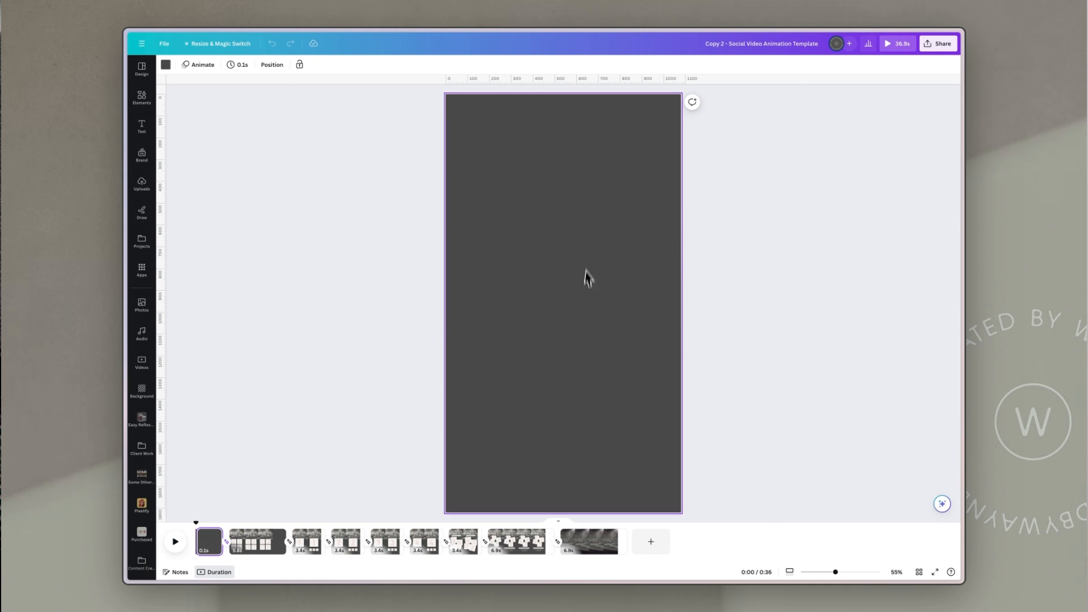
left_click(584, 269)
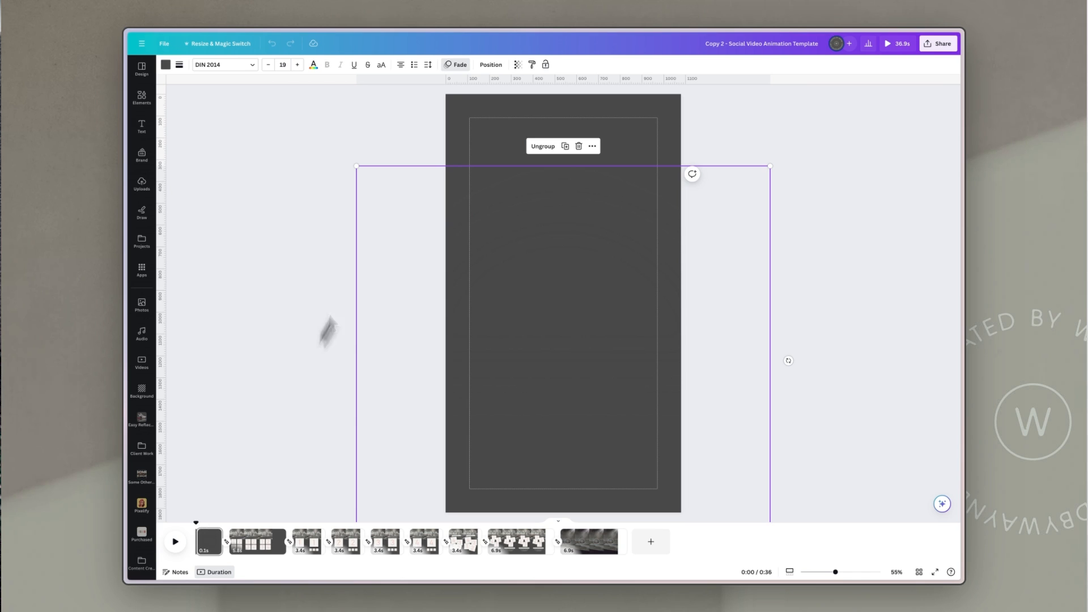
left_click(481, 122)
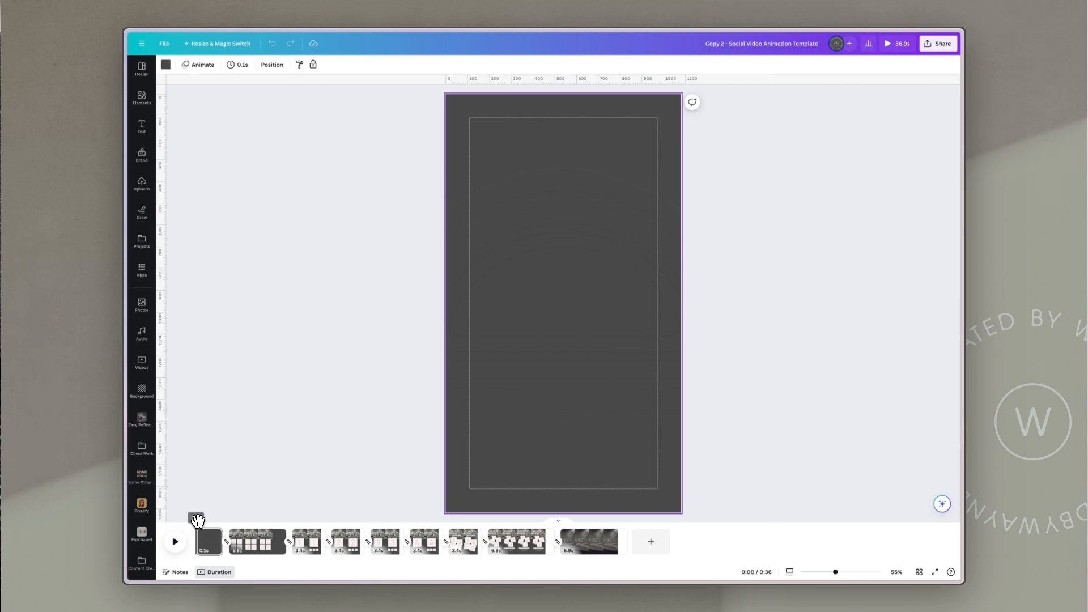
key("space")
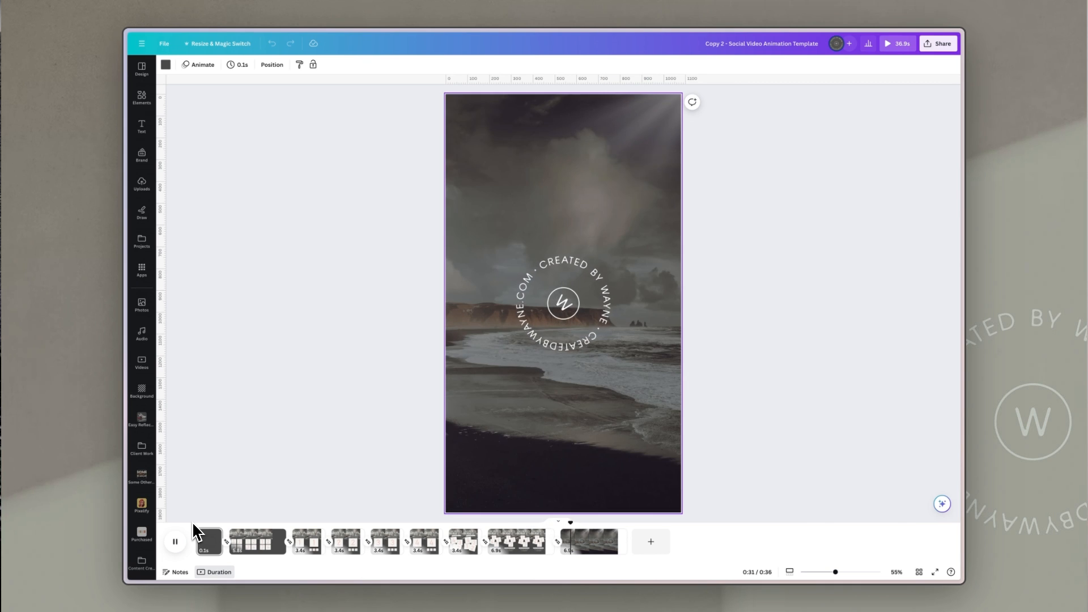
Step: Scrub the timeline and step through the numbered tile pages to compare their layouts
left_click(609, 529)
left_click_drag(584, 524, 307, 522)
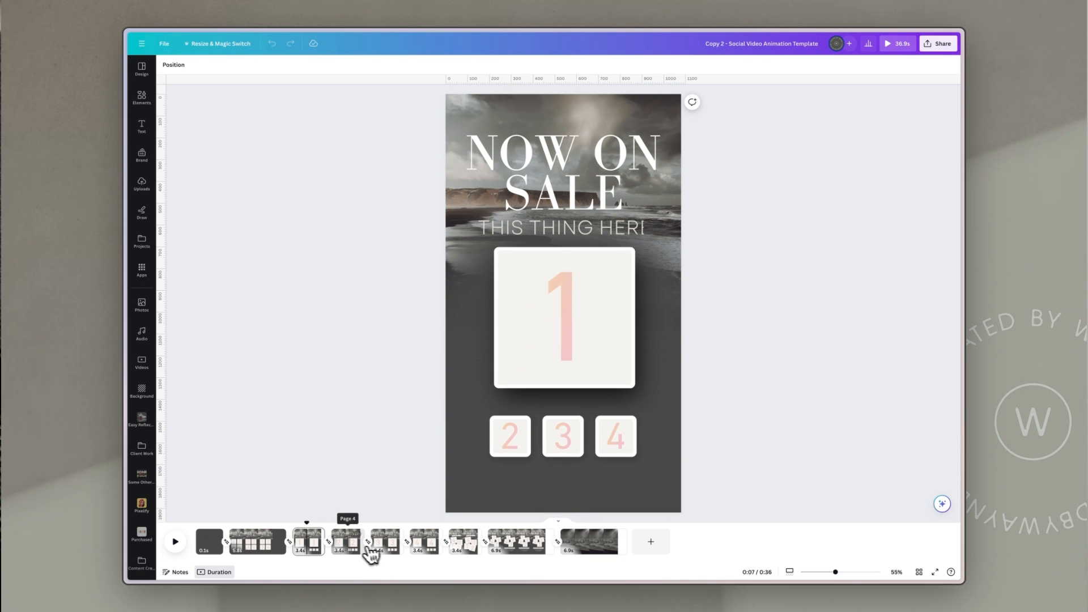
left_click(348, 543)
left_click(385, 544)
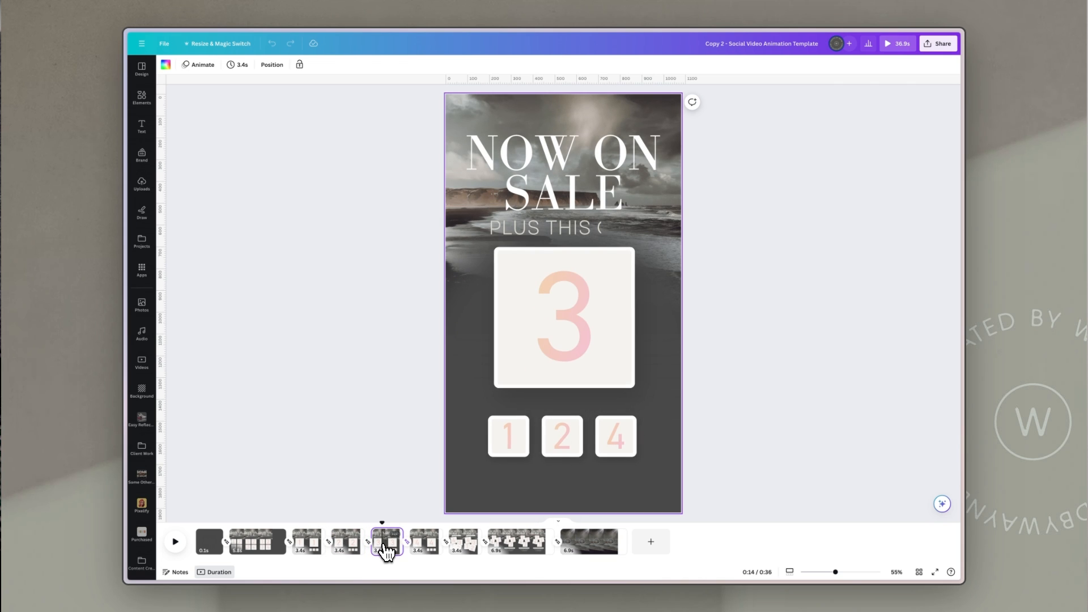
left_click(429, 548)
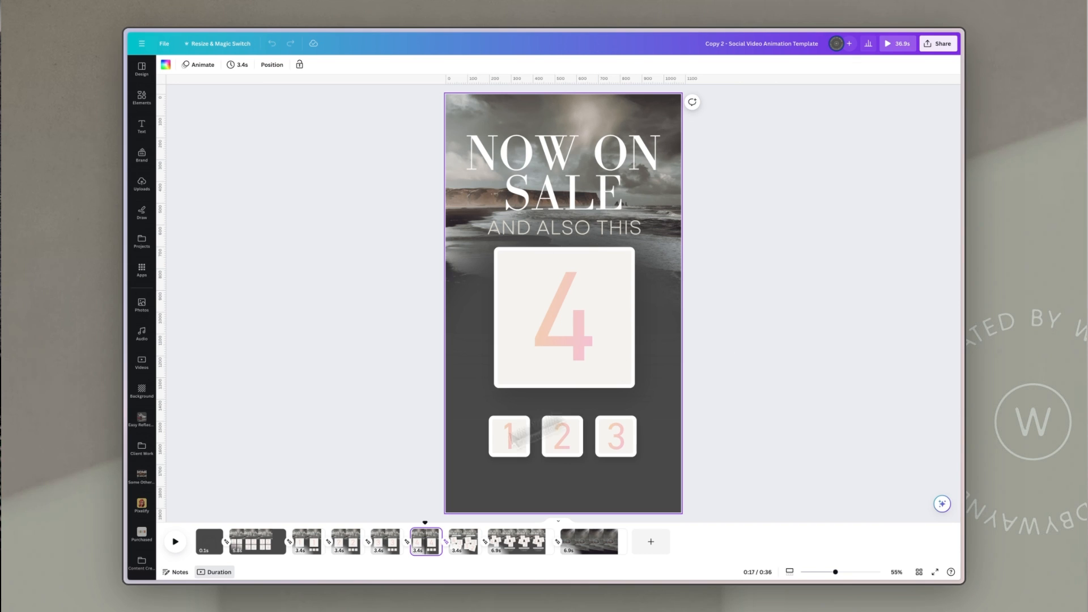
left_click(309, 548)
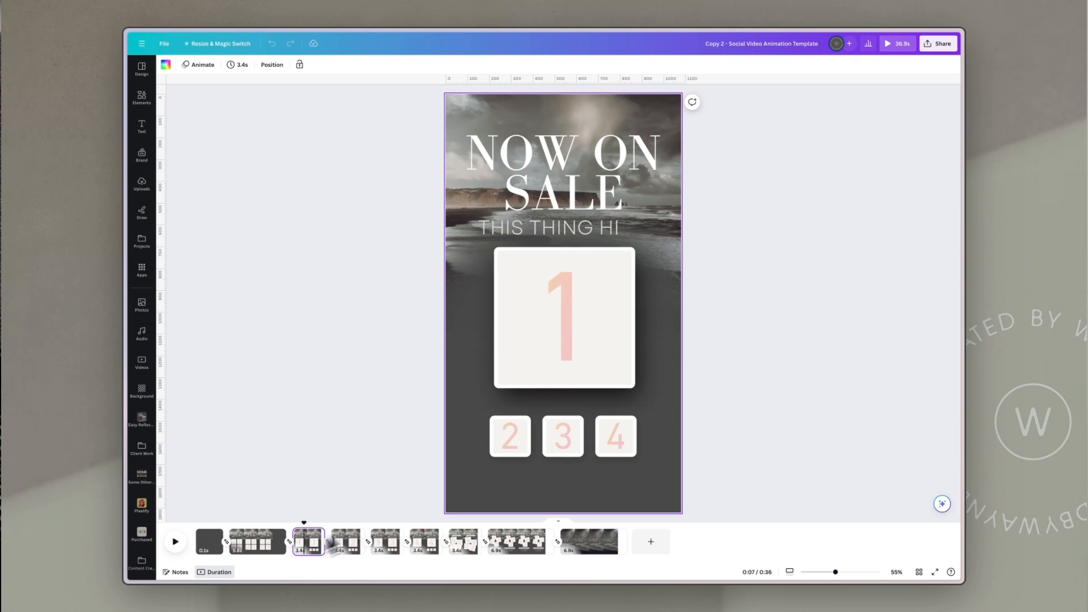
Step: Move the tile group on the tile 1 page slightly down below the subtitle
left_click(588, 305)
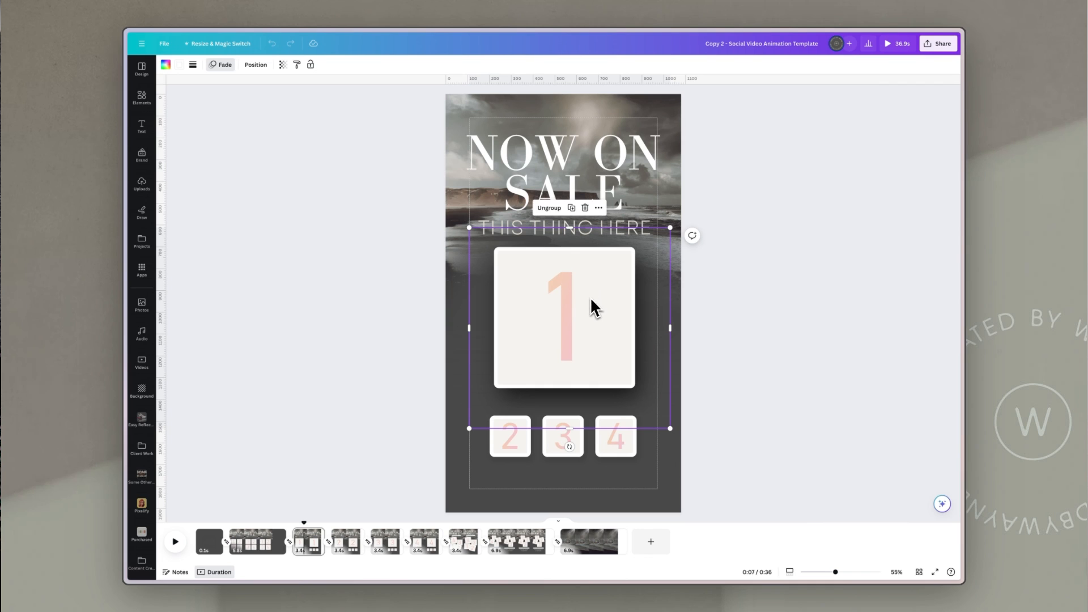
left_click_drag(592, 283, 591, 295)
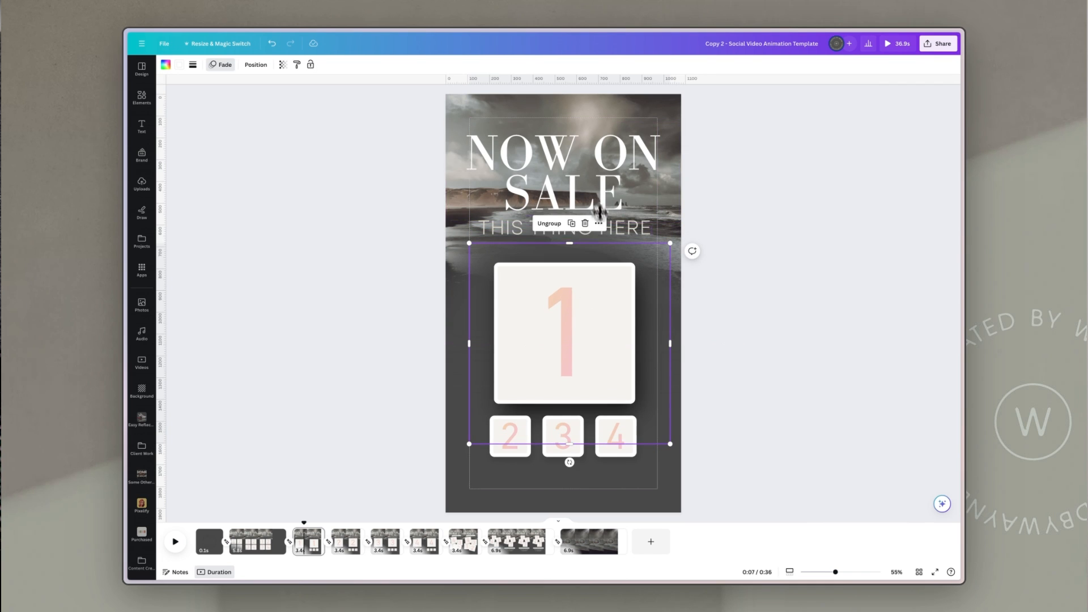
left_click(800, 278)
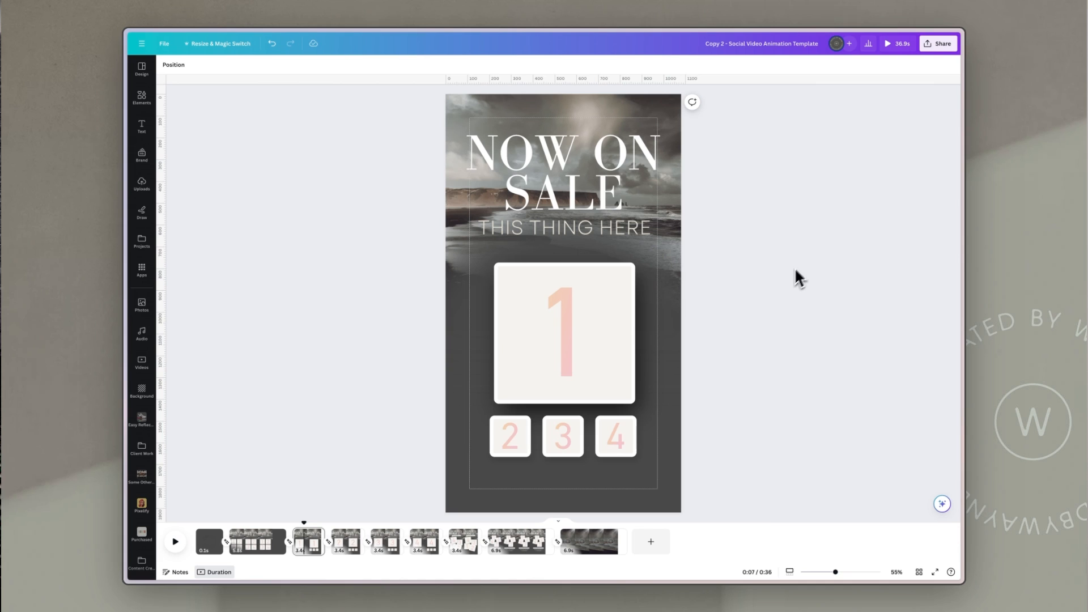
Step: Flip through the following tile pages to compare the group positions
left_click(348, 547)
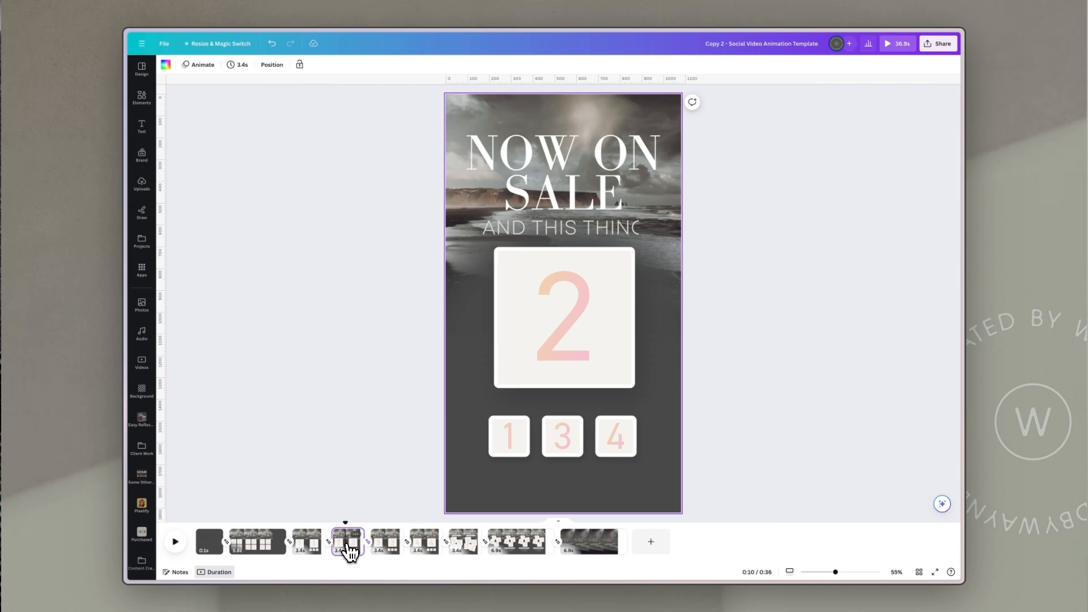
left_click(389, 547)
left_click(423, 547)
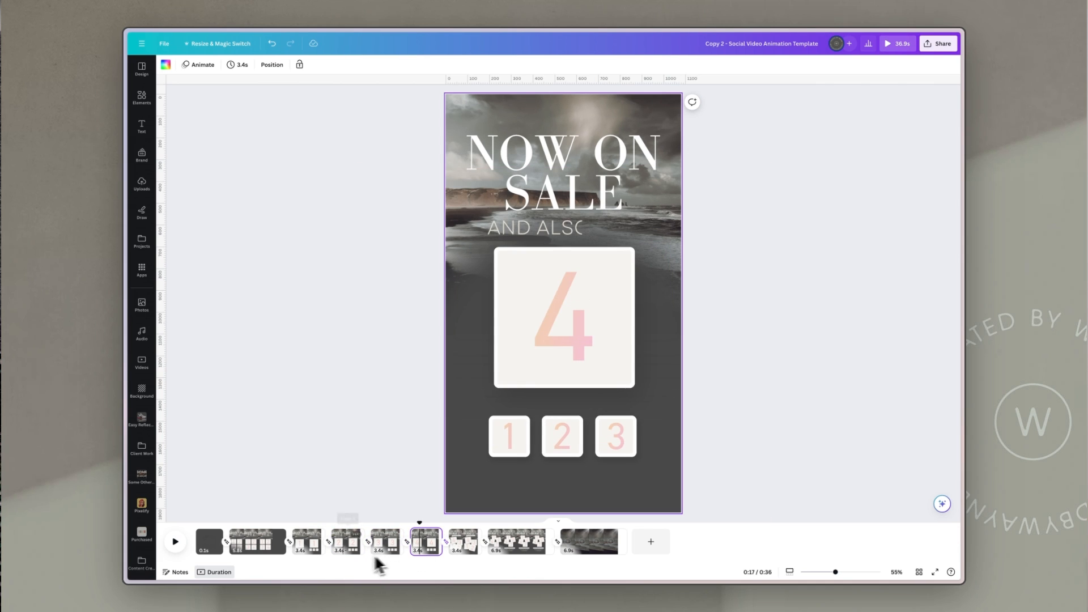
left_click(311, 547)
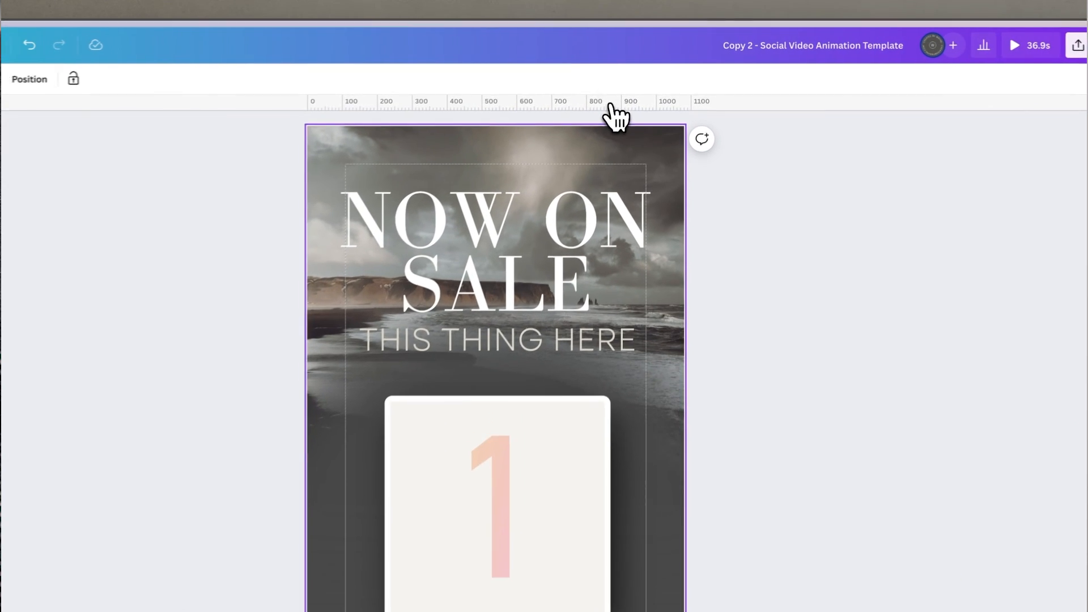
Step: Add a horizontal ruler guide along the top edge of the large tile
left_click_drag(638, 85, 643, 231)
left_click_drag(619, 356, 391, 410)
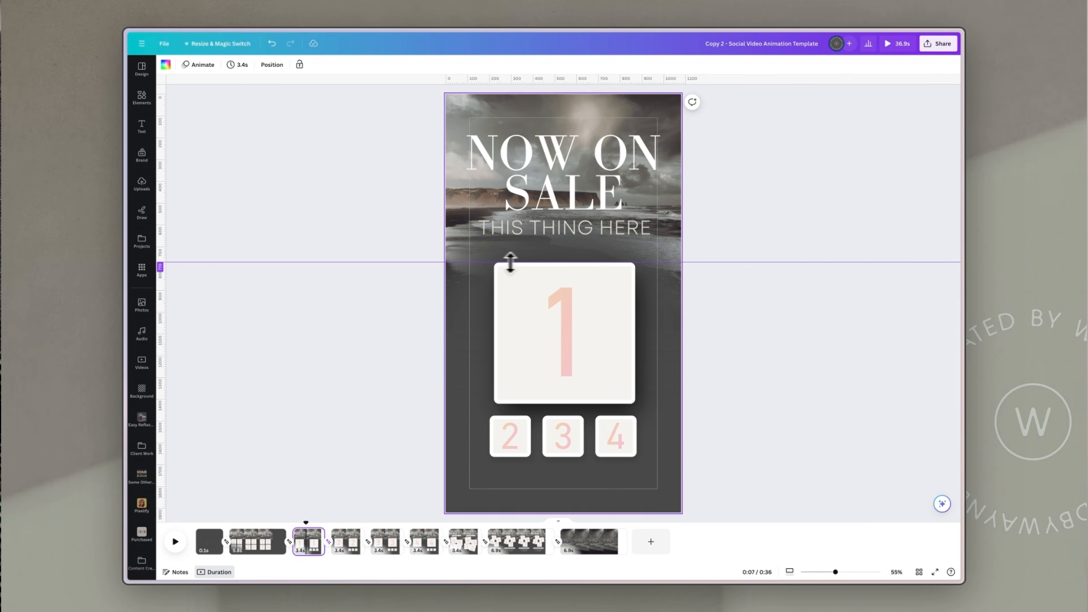
left_click_drag(558, 261, 558, 261)
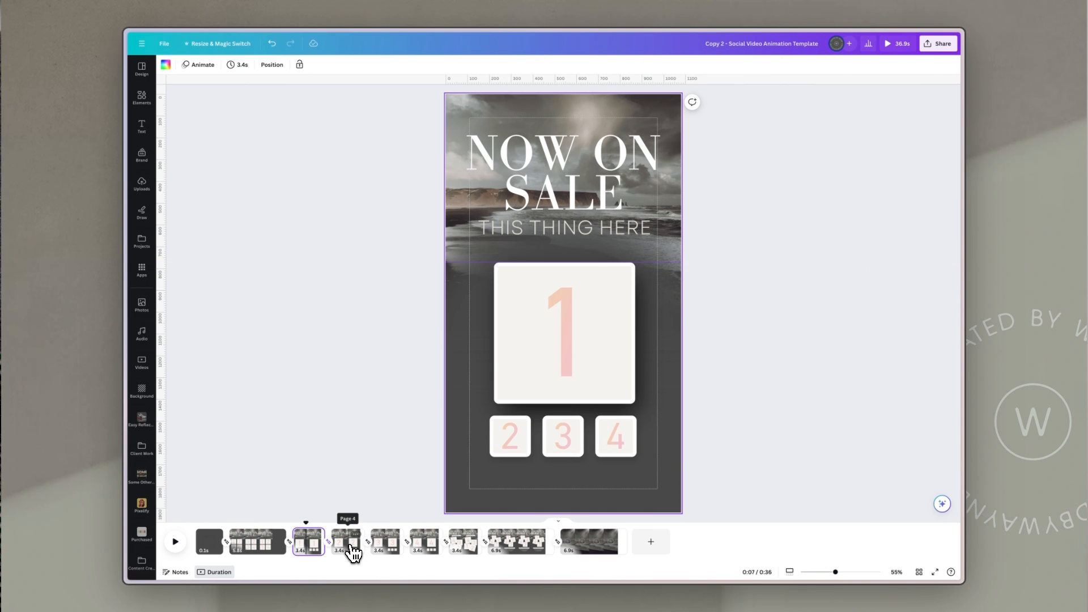
Step: Move the tile groups on the tile 2, 3 and 4 pages down to the guide
left_click(350, 545)
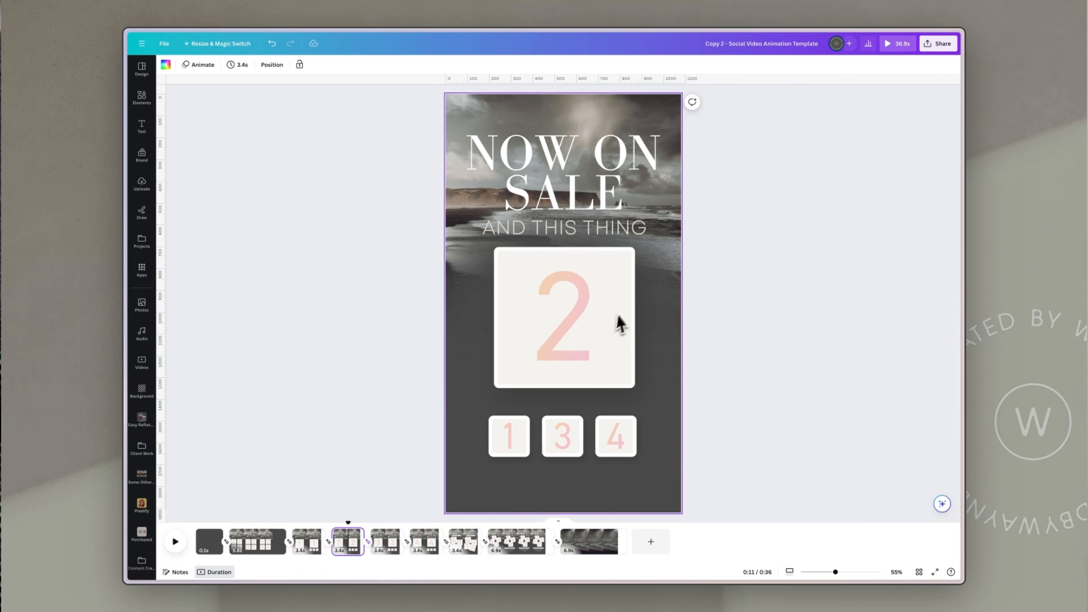
left_click(602, 341)
mouse_move(615, 287)
left_mouse_down()
mouse_move(607, 316)
mouse_move(607, 306)
left_mouse_up()
left_click(387, 541)
left_click(606, 307)
left_click(422, 544)
left_click(602, 290)
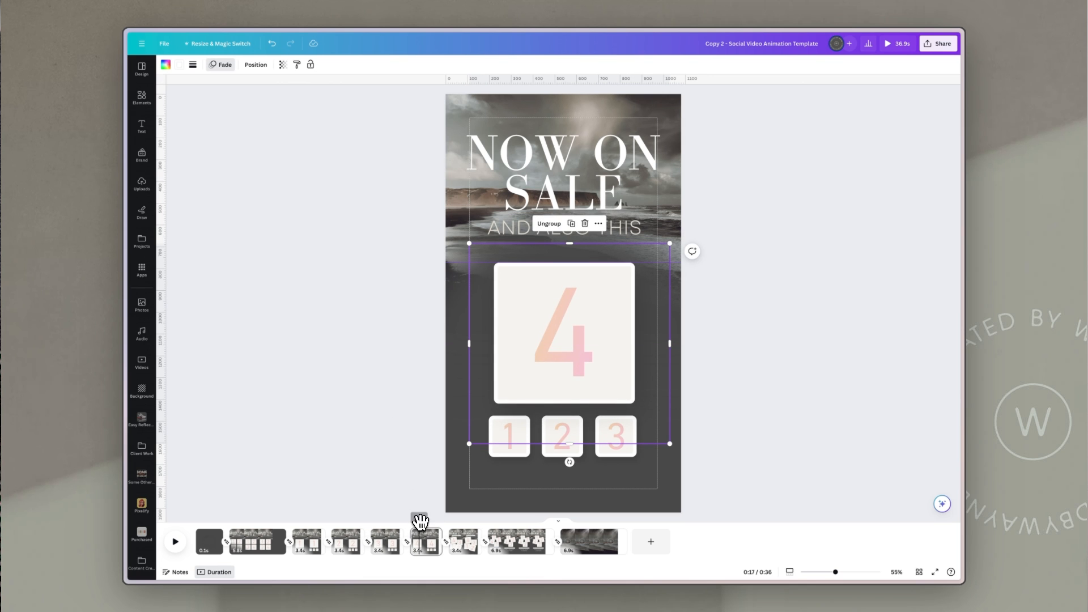
left_click_drag(420, 520, 541, 523)
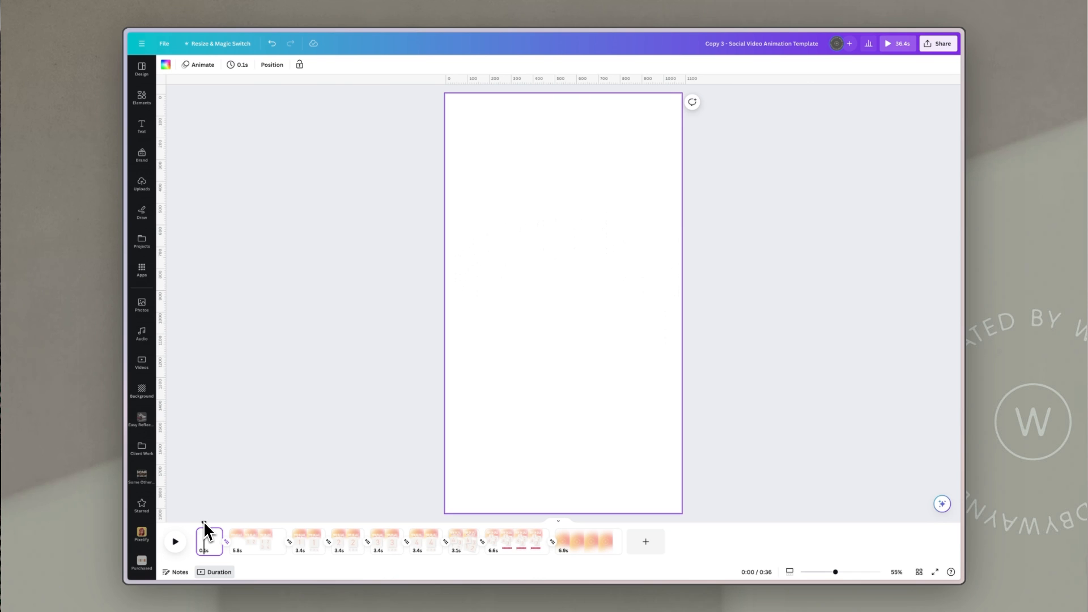
Step: Open the Layers list and go to page 2 of the gradient design
left_click(359, 346)
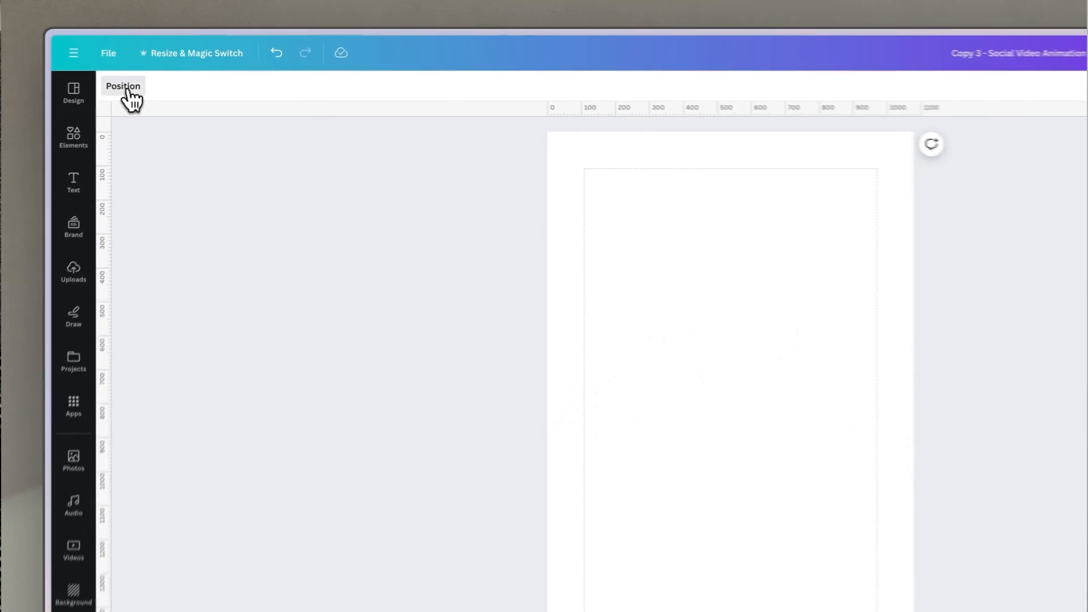
left_click(174, 66)
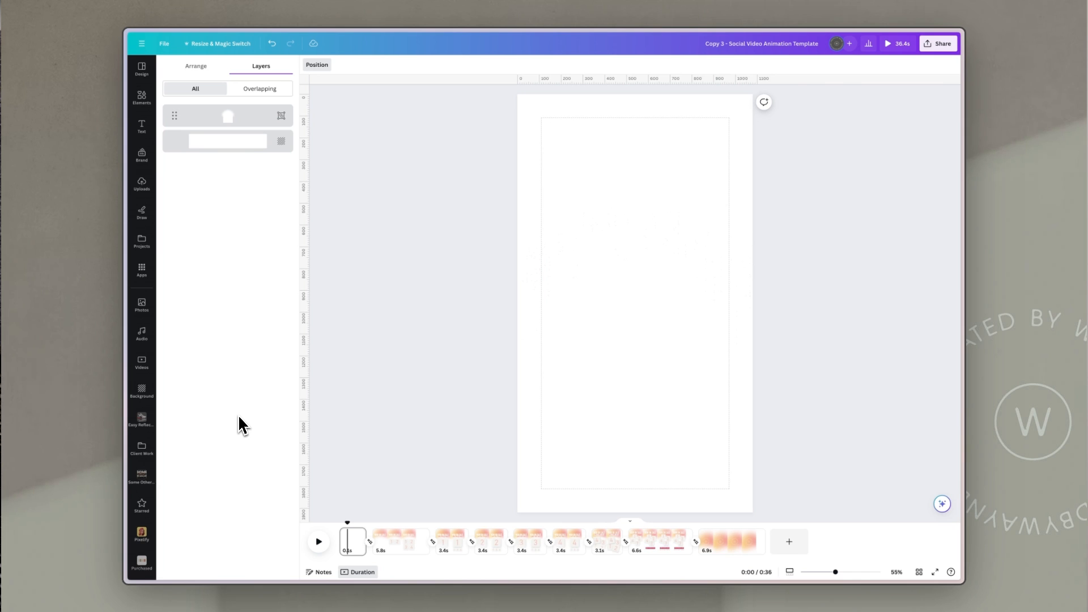
left_click(406, 548)
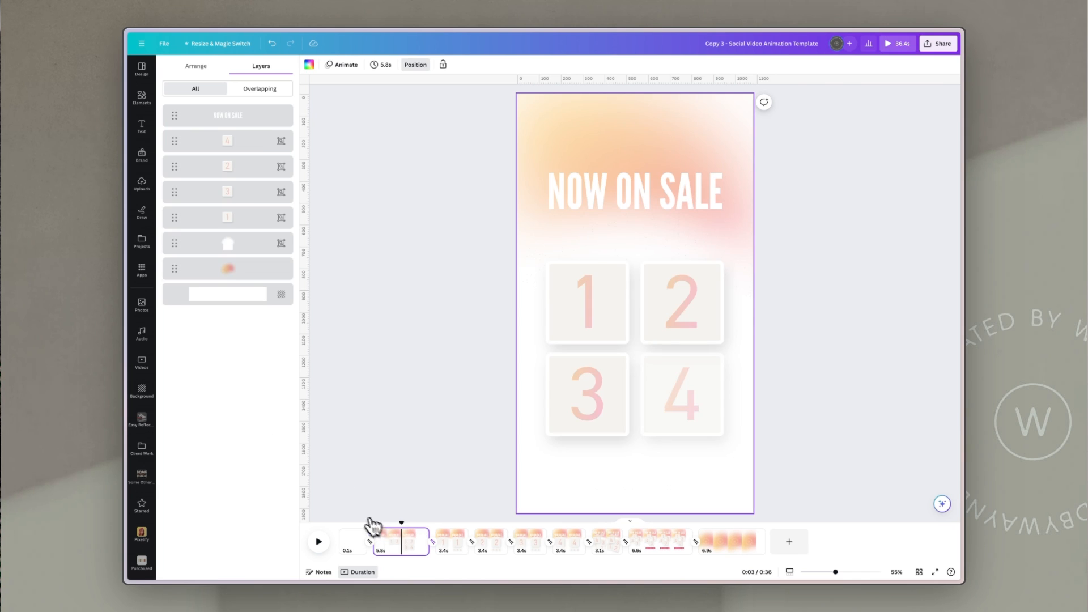
Step: Try nudging the grouped layer on page 2, then undo the move
left_click(247, 253)
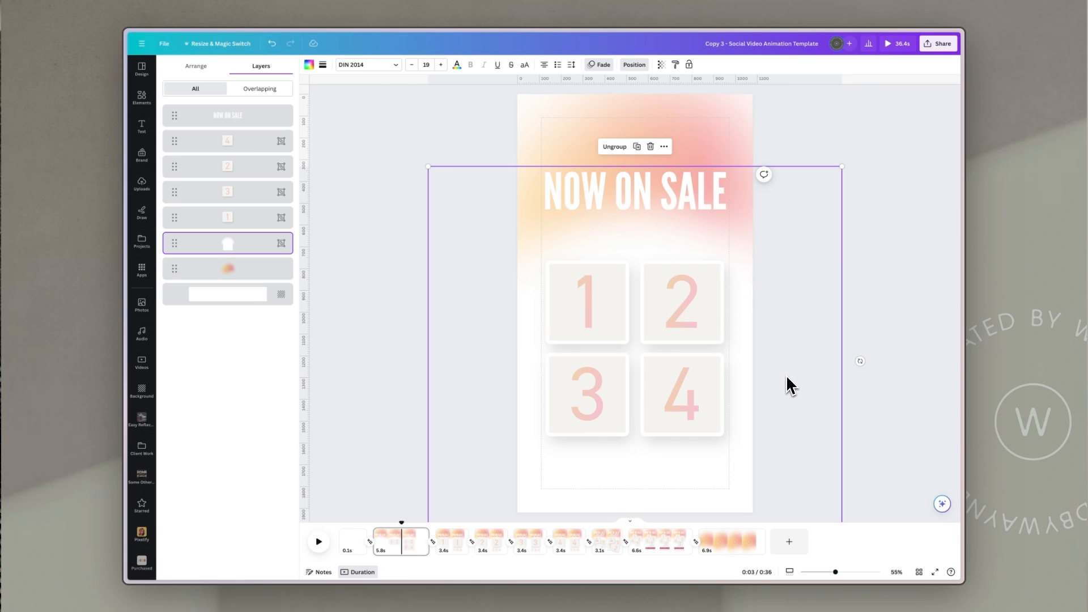
mouse_move(790, 381)
left_mouse_down()
mouse_move(800, 323)
mouse_move(794, 367)
left_mouse_up()
key("ctrl+z")
Step: Select the gradient background image and apply the Rotate motion effect animation
left_click(776, 142)
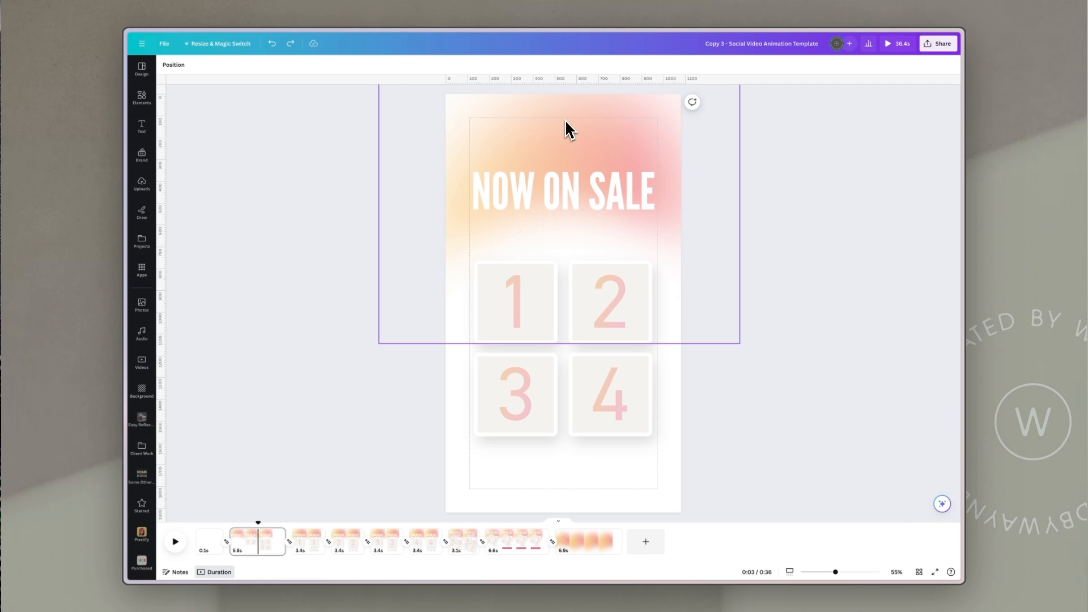
left_click(593, 107)
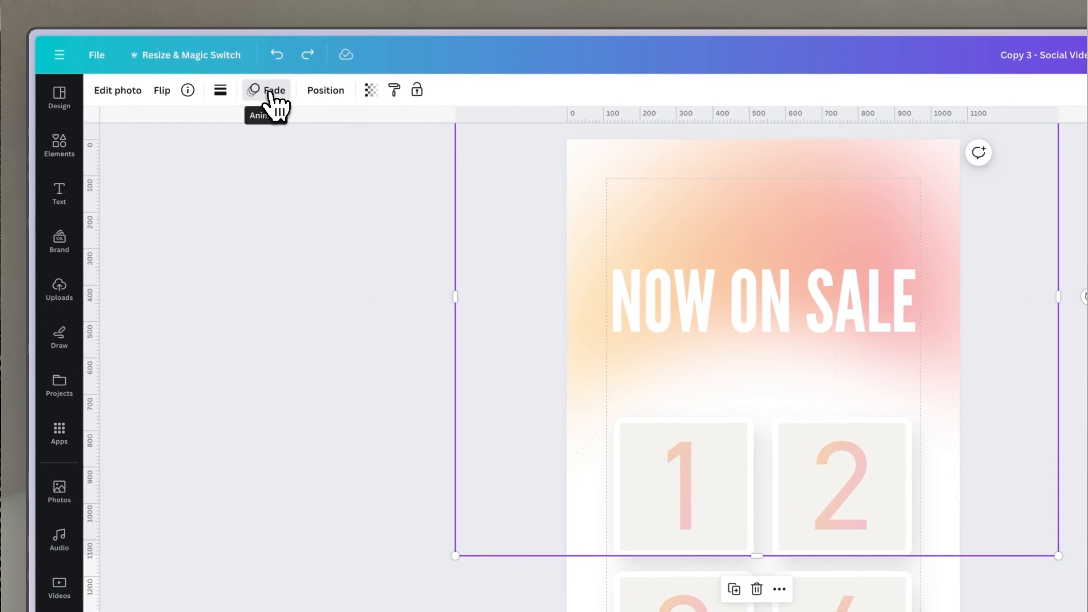
left_click(271, 93)
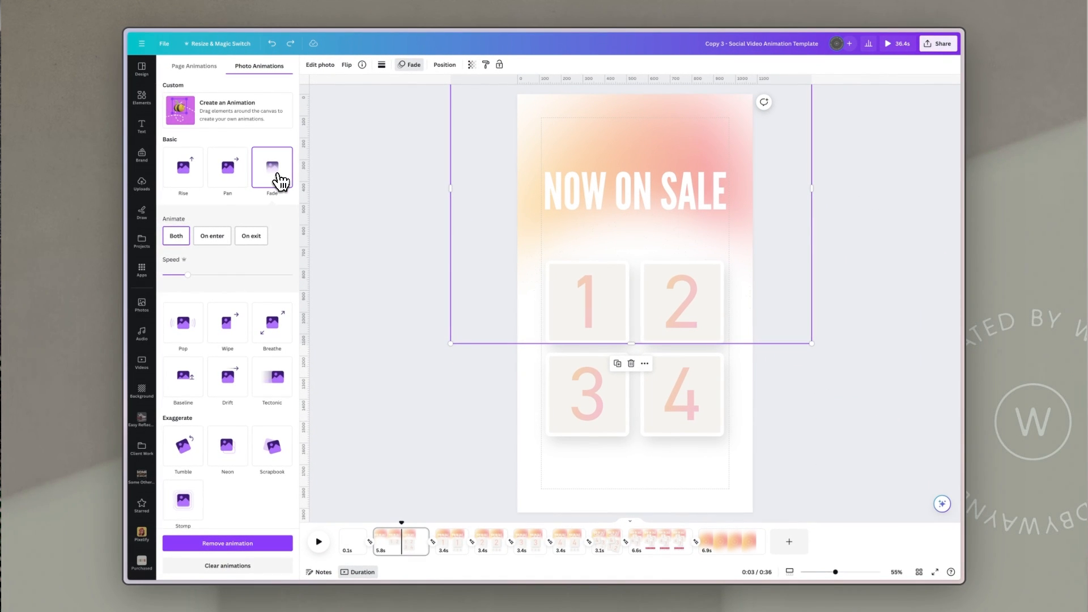
scroll(284, 246, "down", 4)
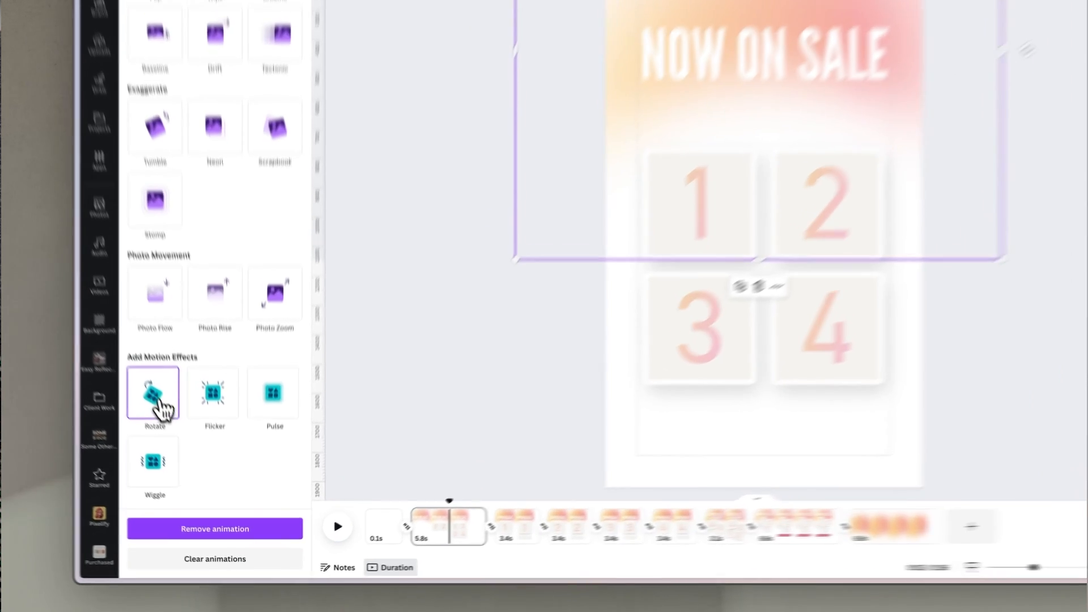
left_click(185, 458)
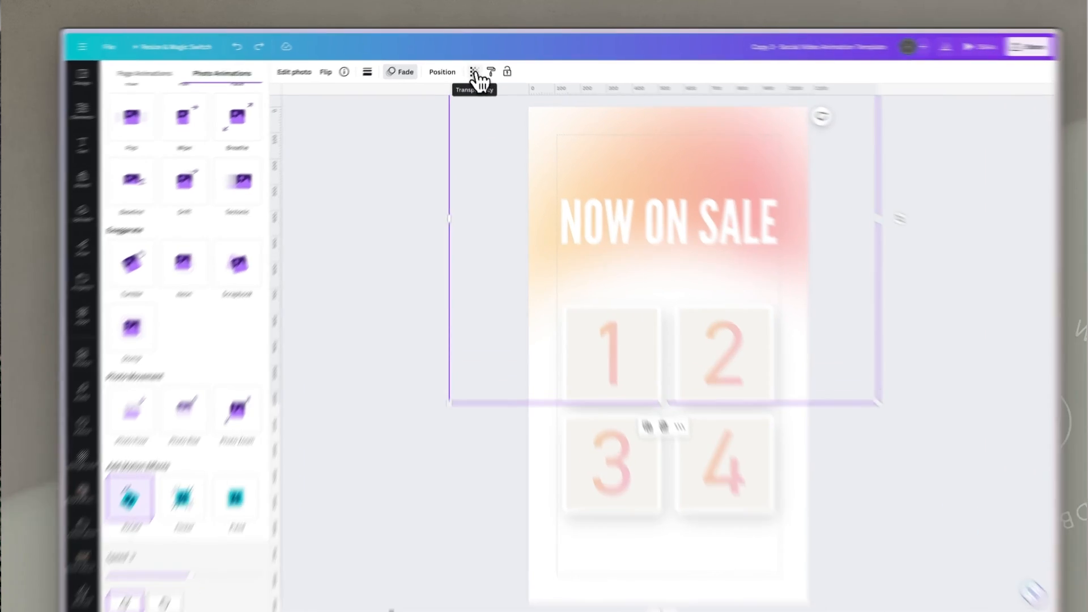
Step: Set the gradient image's transparency to 100
left_click(473, 67)
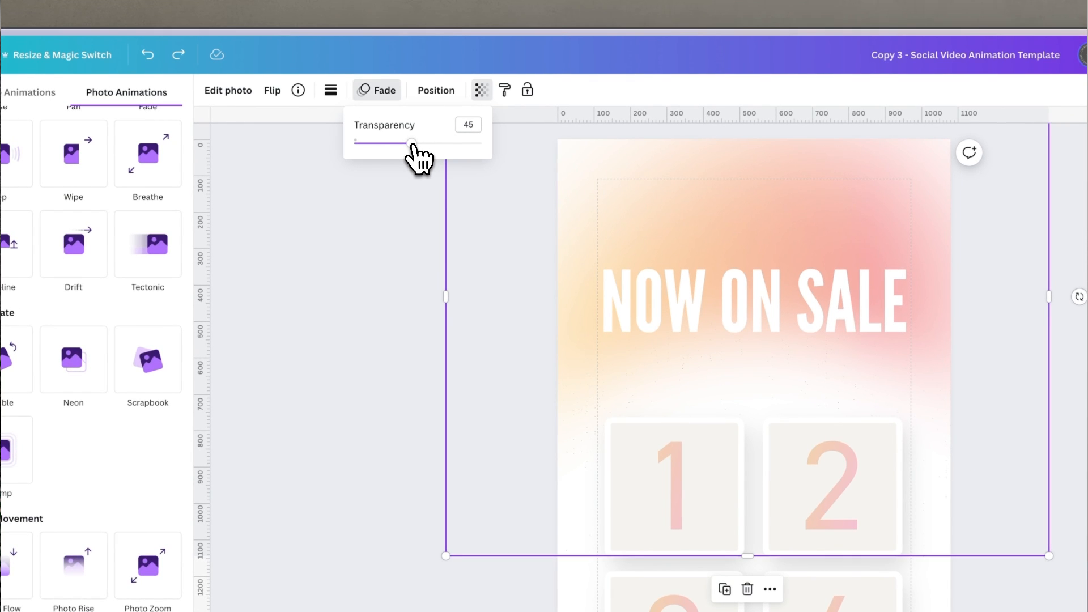
left_click(412, 144)
left_click_drag(412, 144, 561, 165)
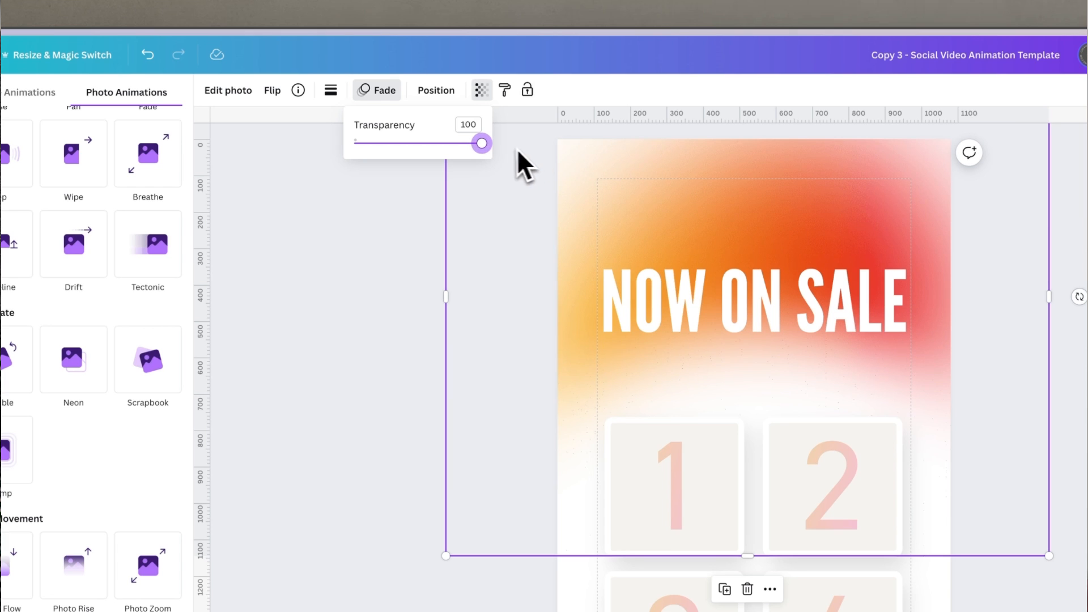
Step: Try lowering the gradient background image's transparency to about 54
left_click_drag(481, 145, 424, 147)
left_click(371, 250)
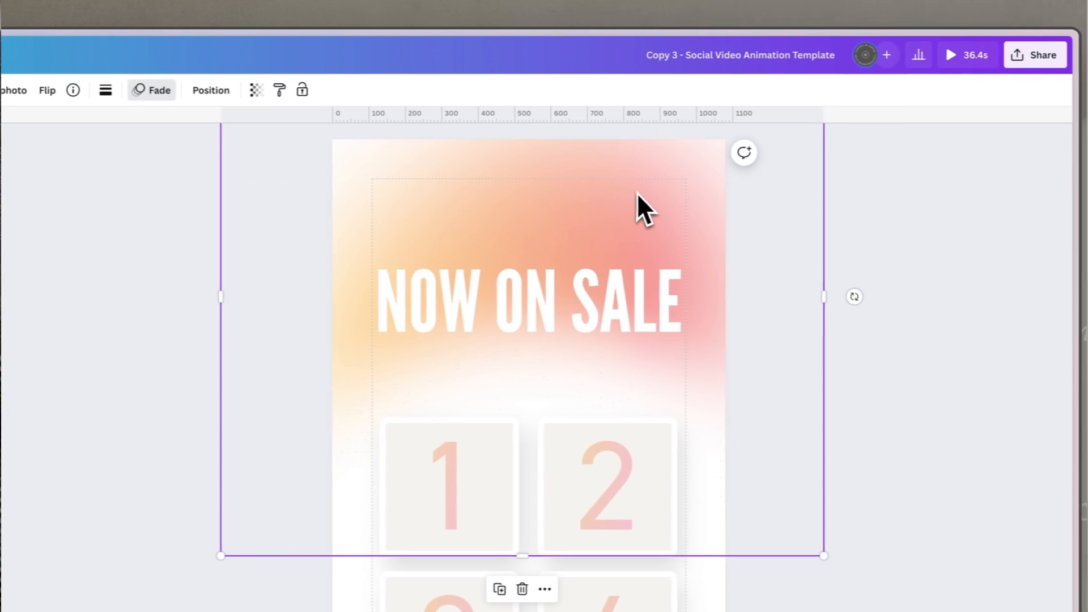
left_click(808, 217)
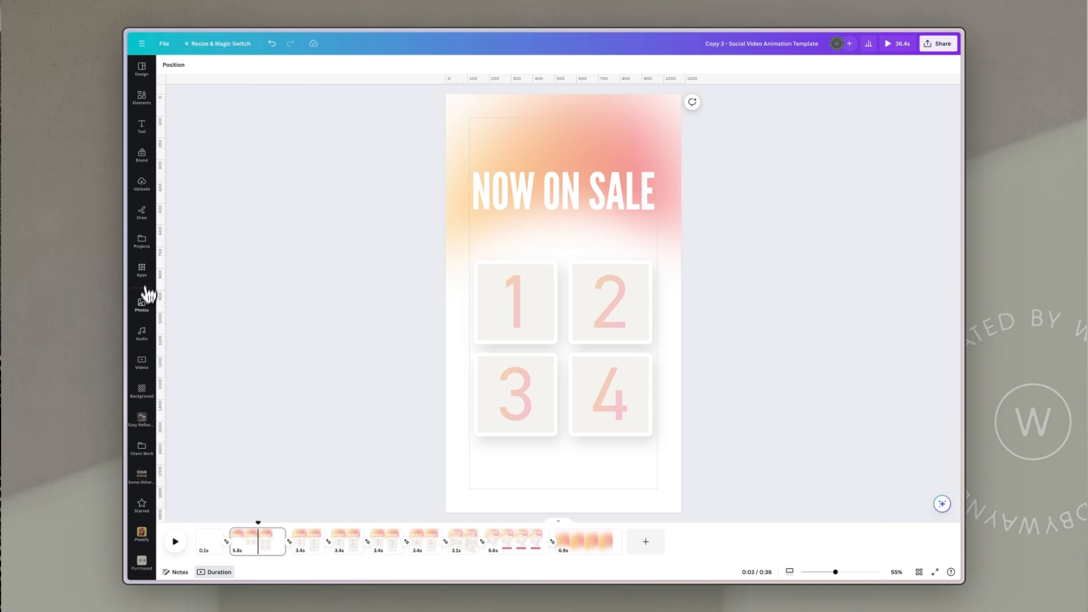
Step: Open the Videos library and return the gradient image's transparency to 100
left_click(140, 366)
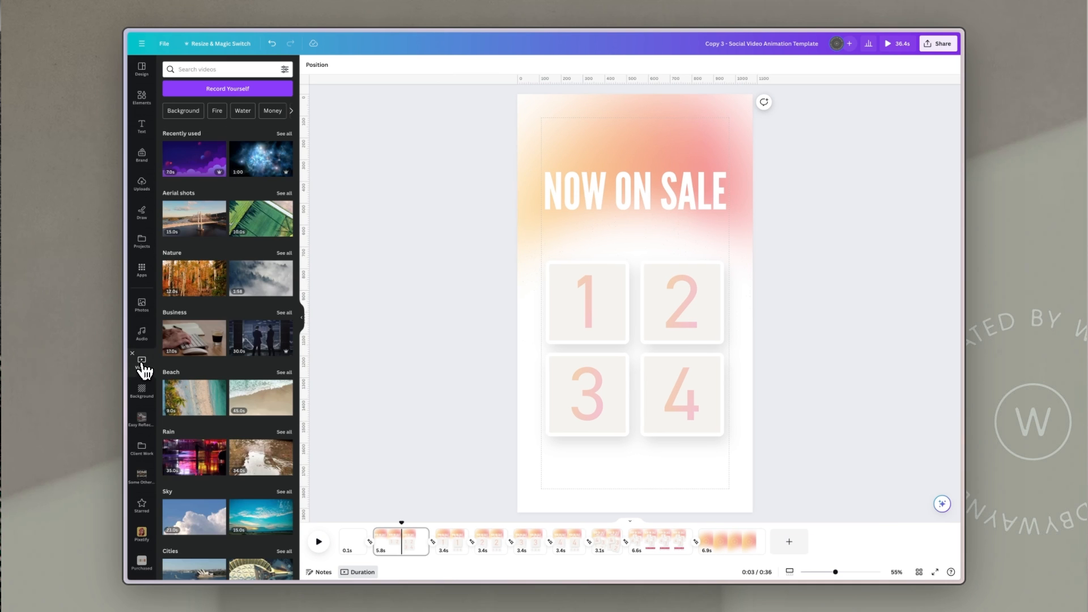
left_click(188, 169)
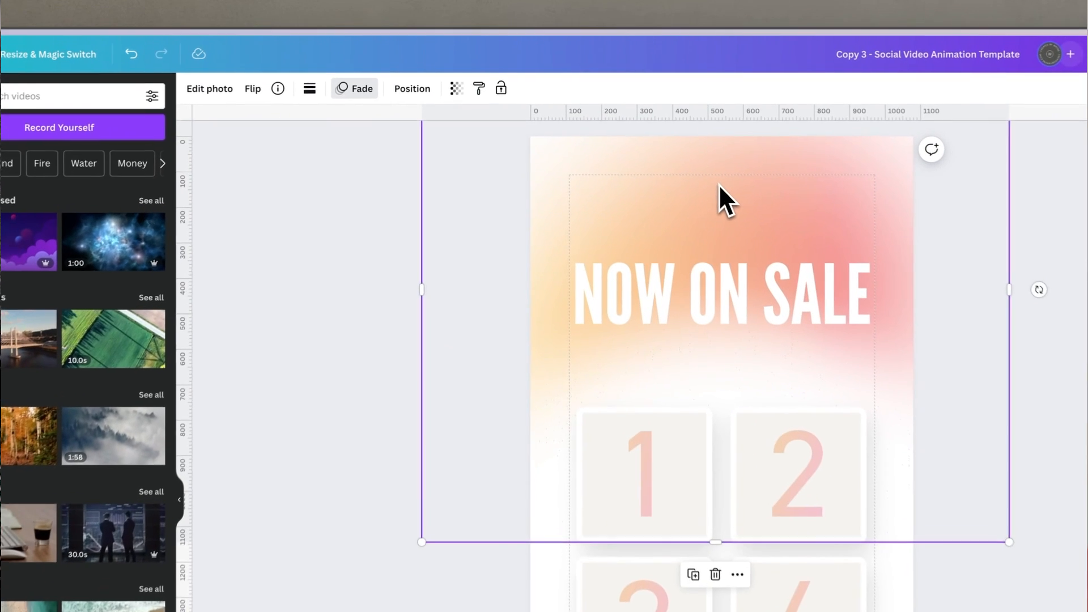
left_click(456, 88)
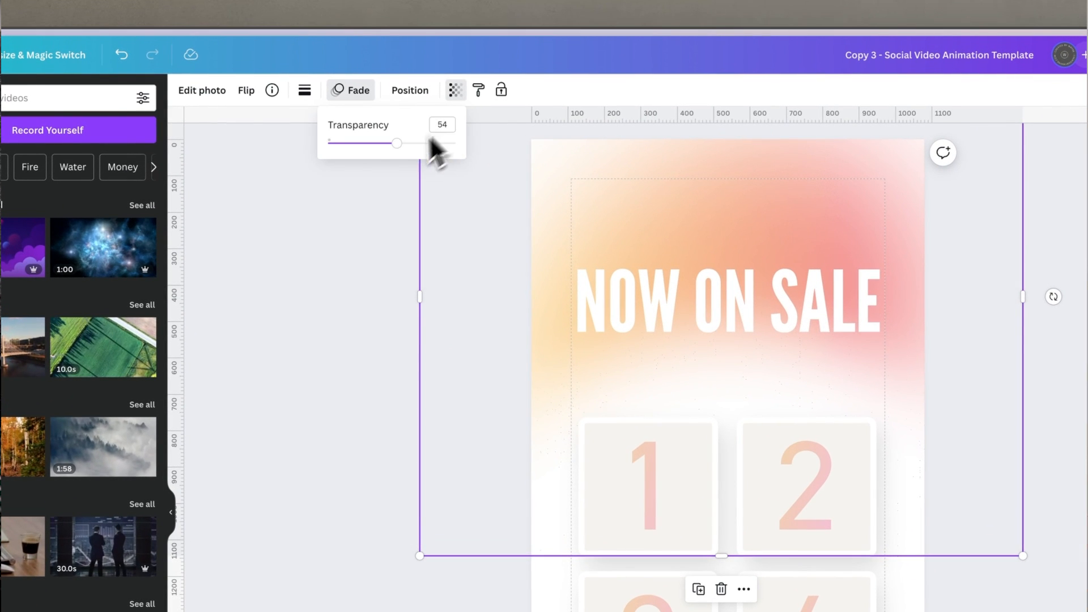
left_click_drag(406, 144, 457, 142)
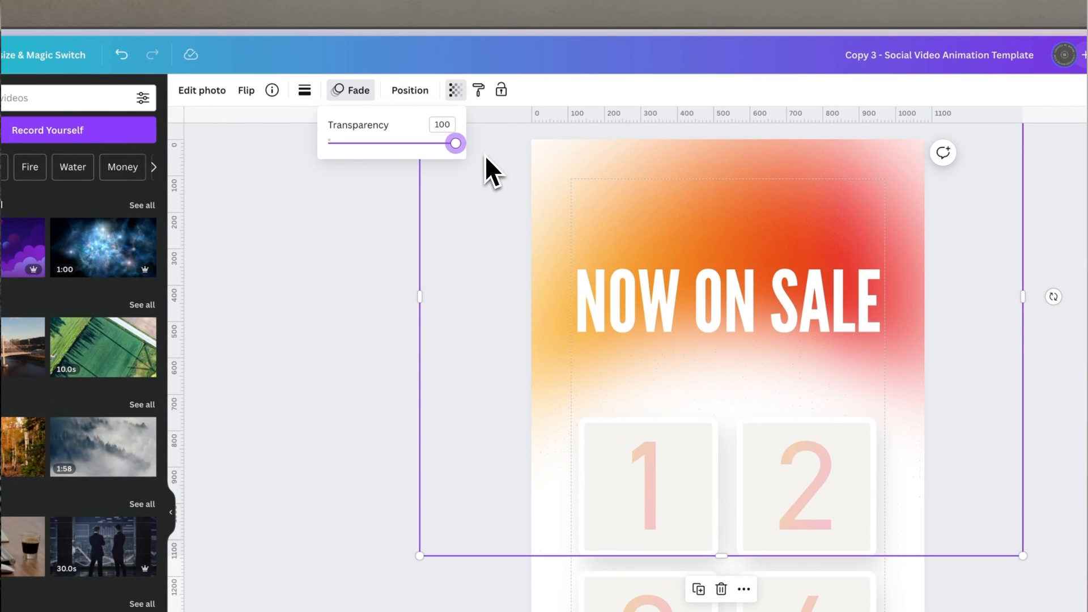
Step: Remove the Rotate animation from the gradient background image
left_click(350, 92)
scroll(126, 418, "down", 6)
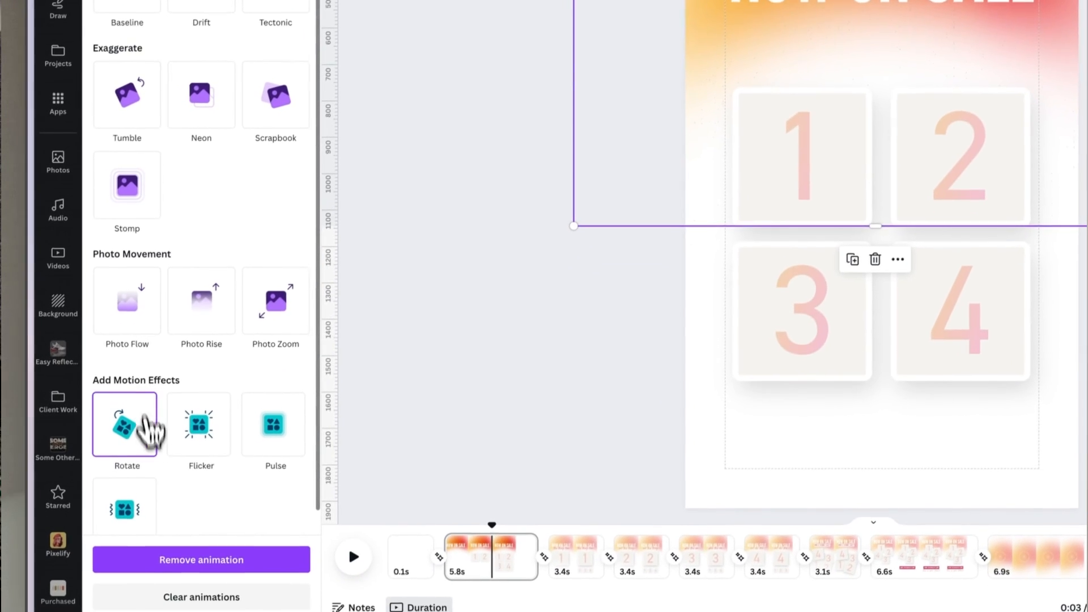
left_click(141, 424)
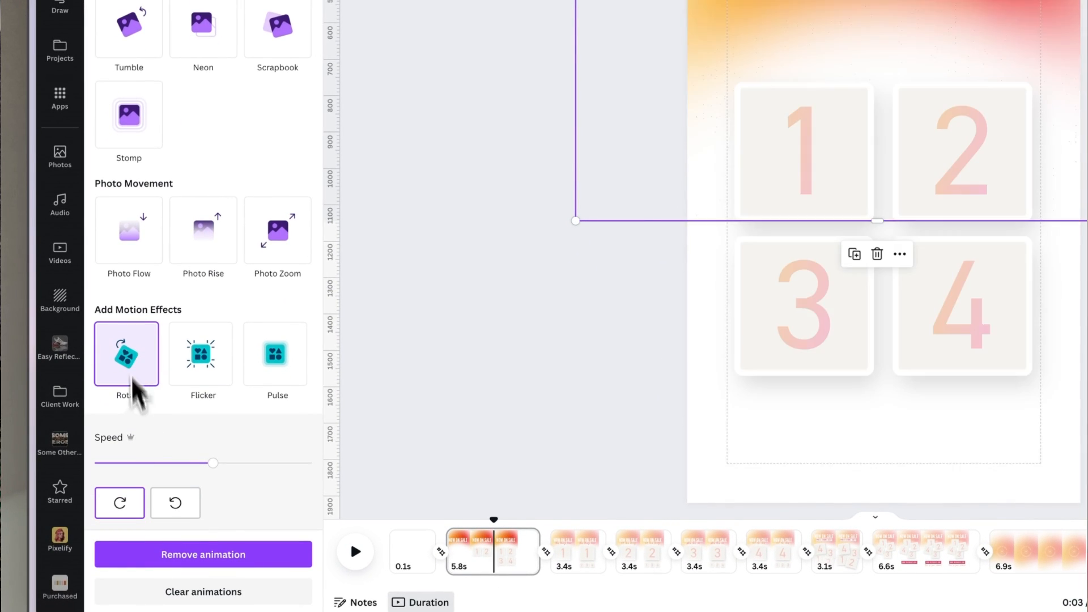
left_click(210, 554)
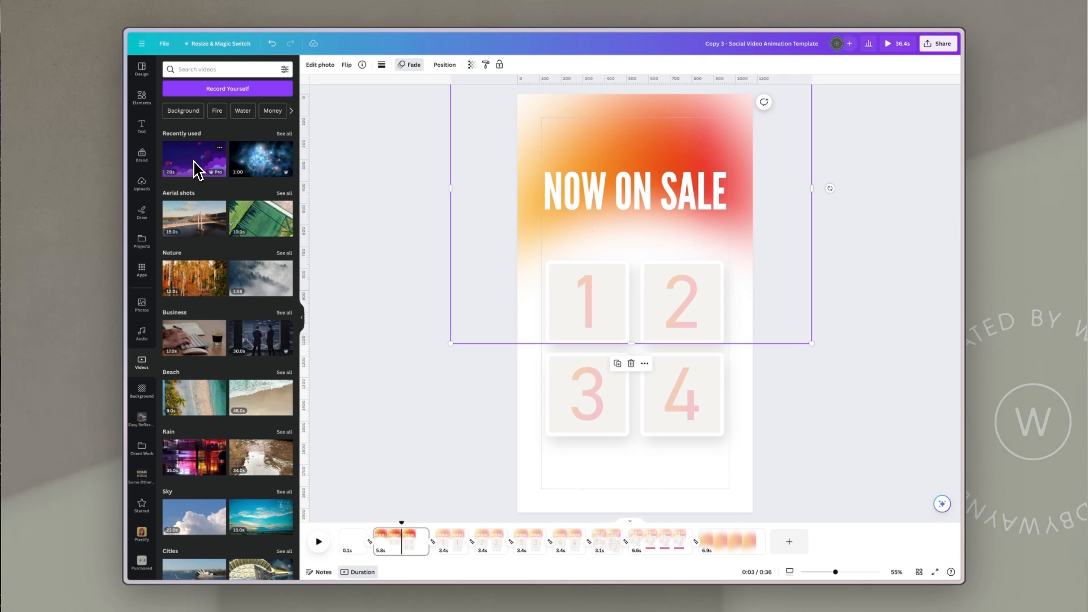
Step: Add the purple clouds video from Recently used onto the top of the design and trim the page duration slightly
left_click_drag(194, 167, 536, 156)
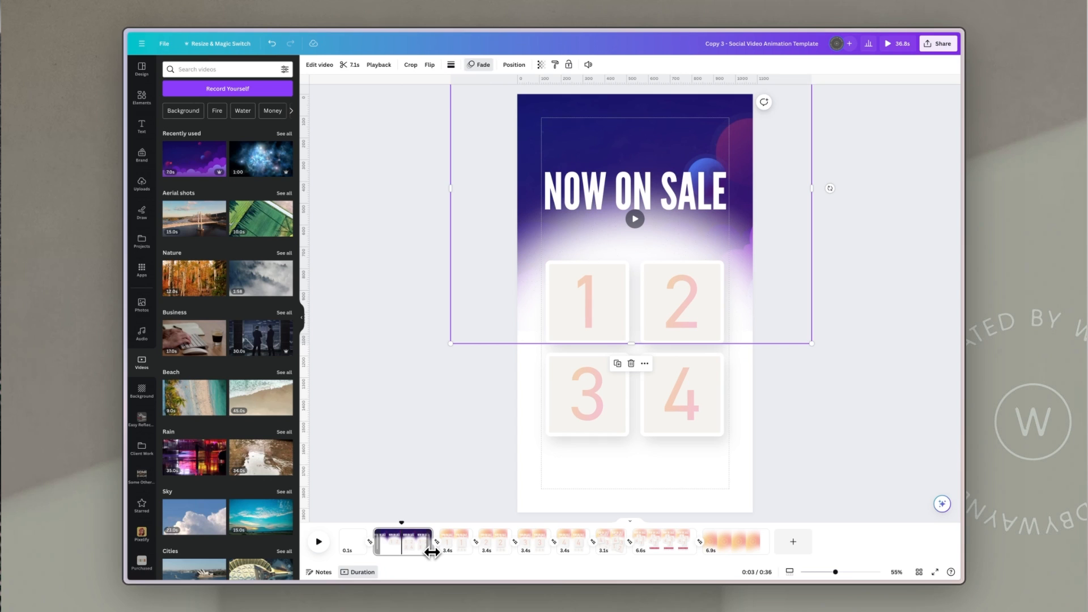
left_click_drag(432, 553, 426, 553)
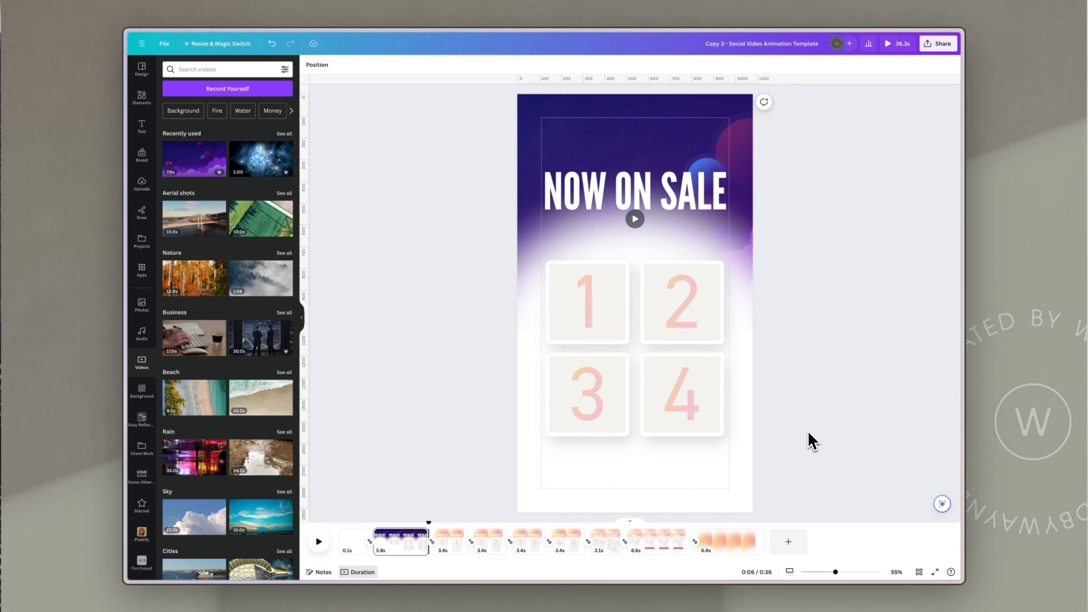
Step: Resize the video so it aligns with the page's top-left corner and right edge
left_click_drag(835, 573, 829, 572)
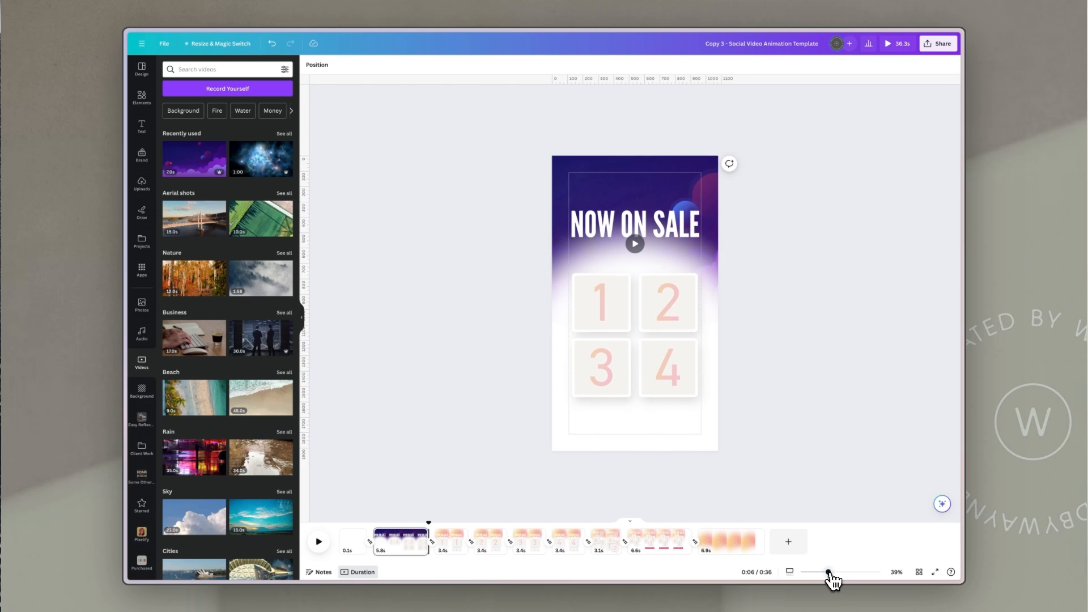
left_click(682, 169)
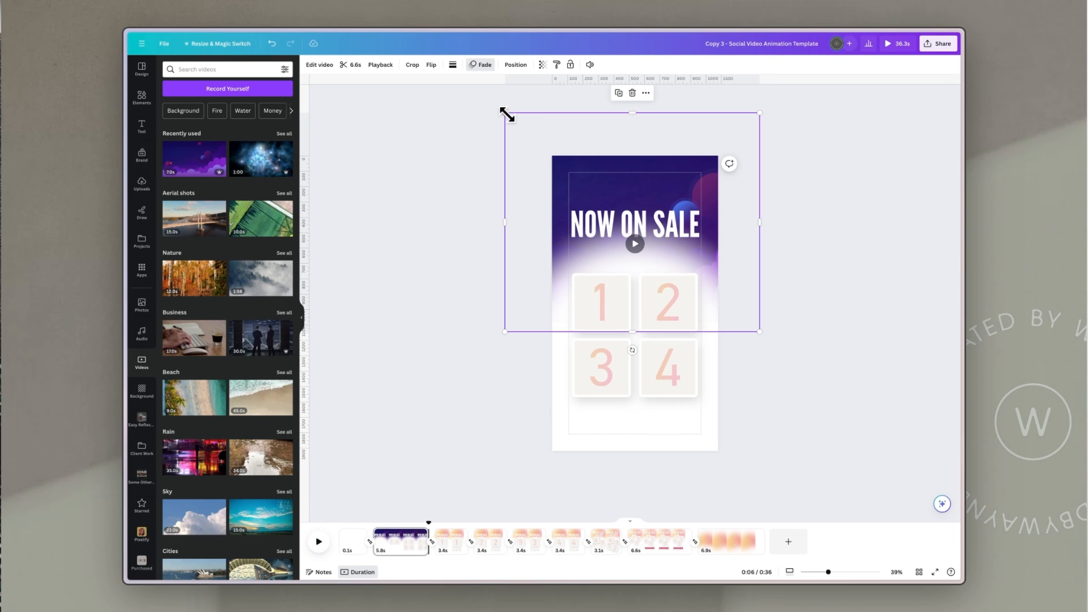
left_click_drag(506, 114, 552, 154)
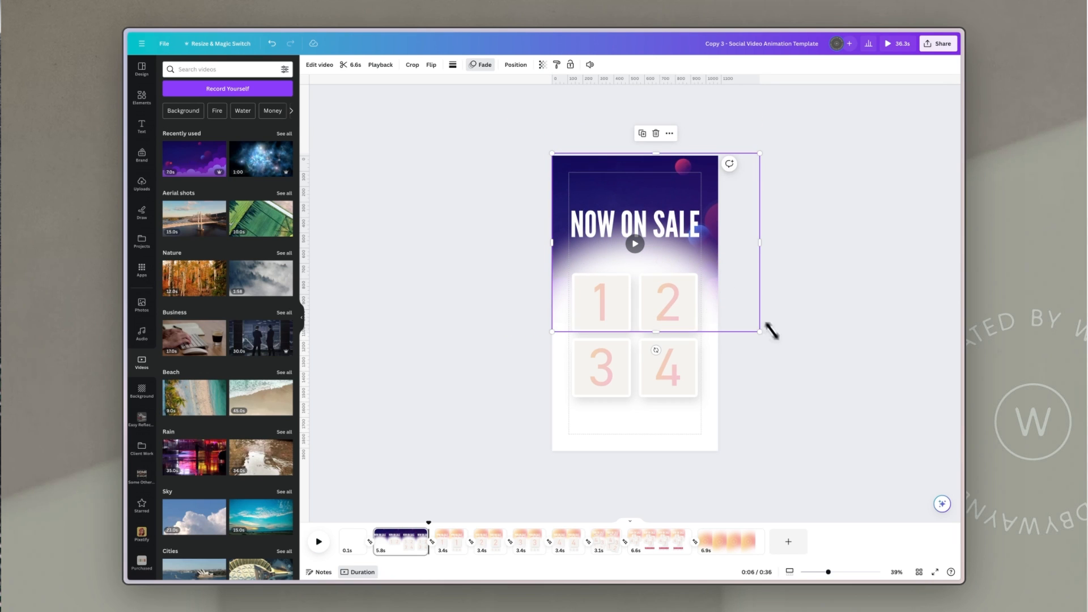
left_click_drag(760, 243, 718, 244)
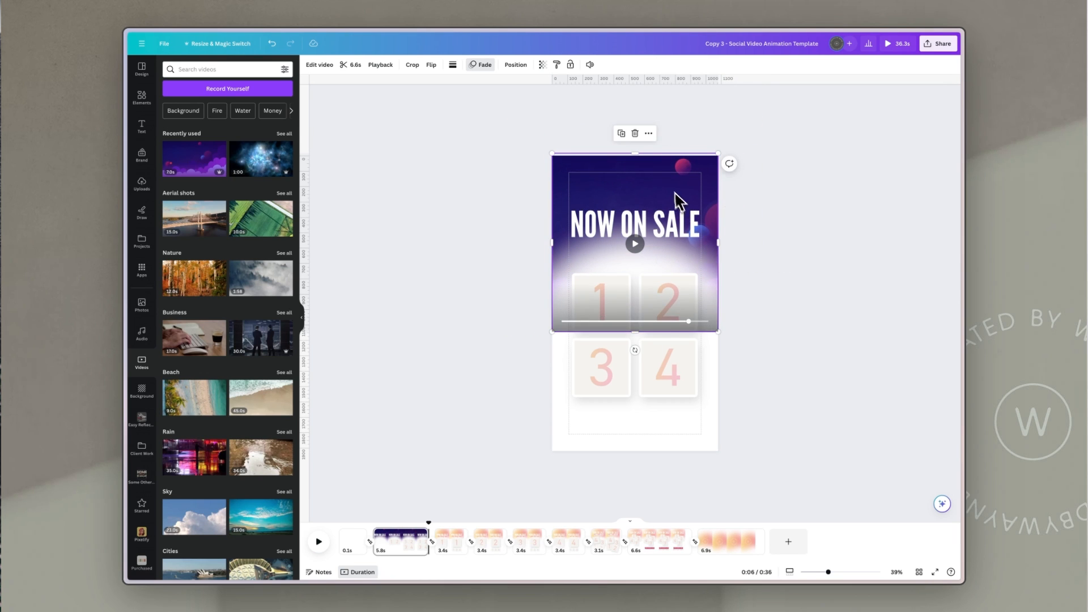
Step: Reposition the video footage within its frame
double_click(667, 191)
mouse_move(647, 184)
left_mouse_down()
mouse_move(613, 185)
mouse_move(626, 185)
left_mouse_up()
left_click(851, 172)
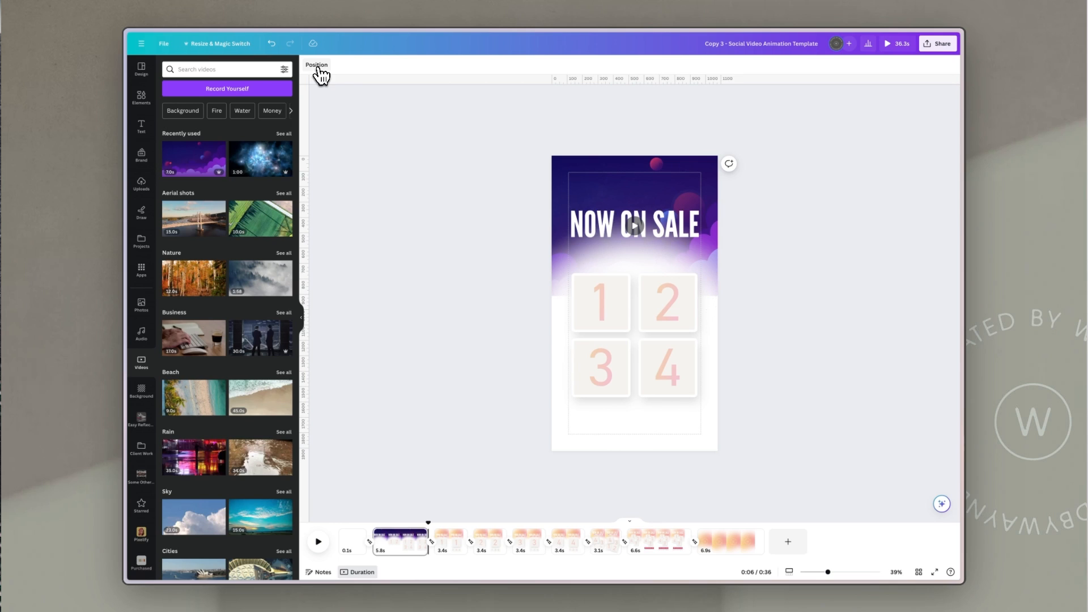
Step: Set the page background colour to a dark navy sampled with the eyedropper from the video
left_click(318, 66)
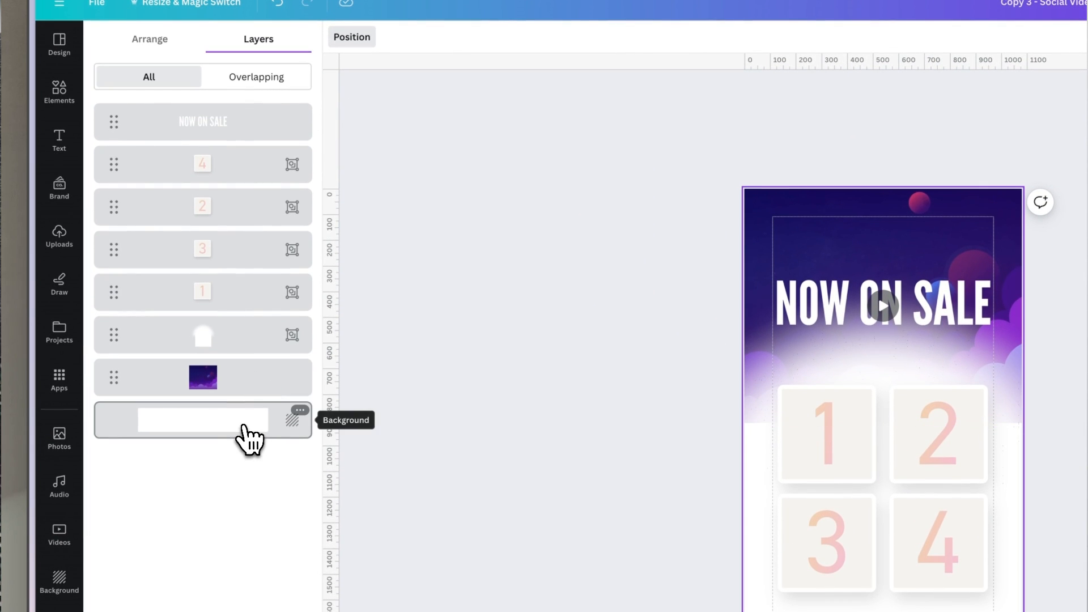
left_click(250, 437)
left_click(339, 37)
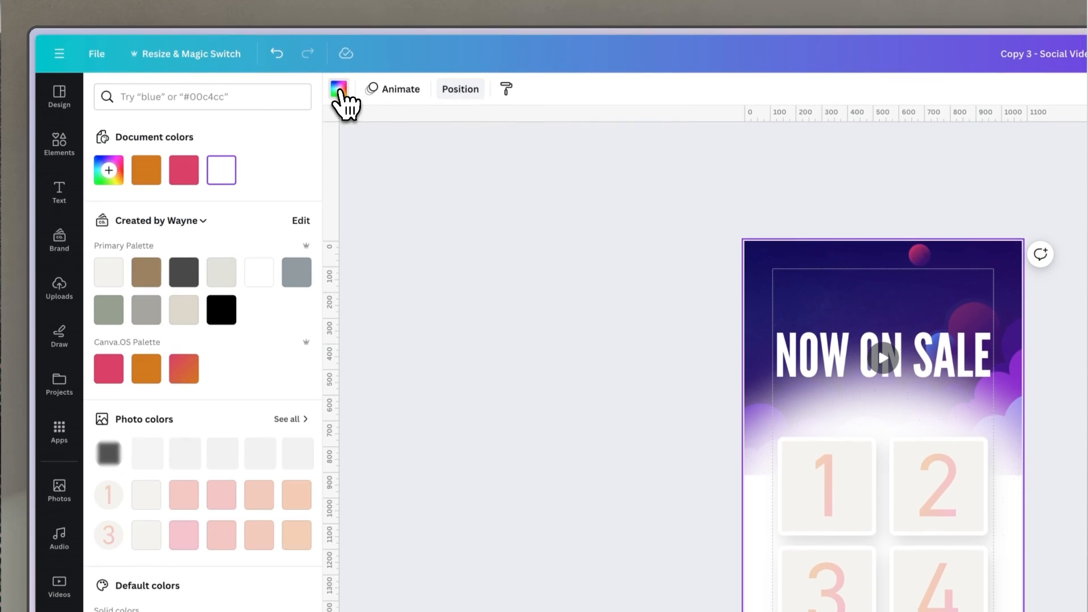
left_click(109, 172)
left_click(287, 342)
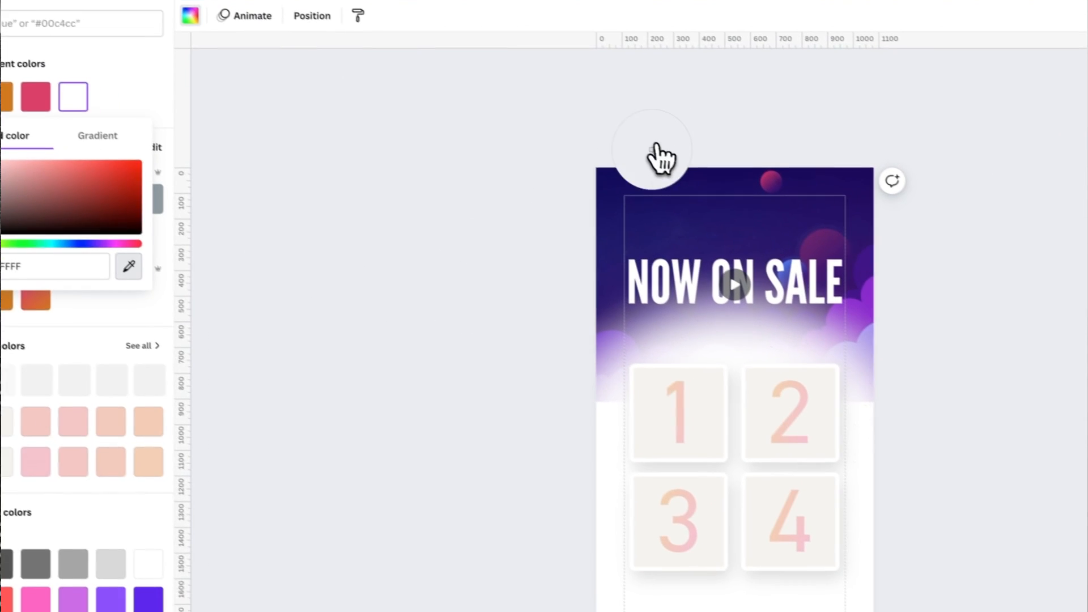
left_click(617, 174)
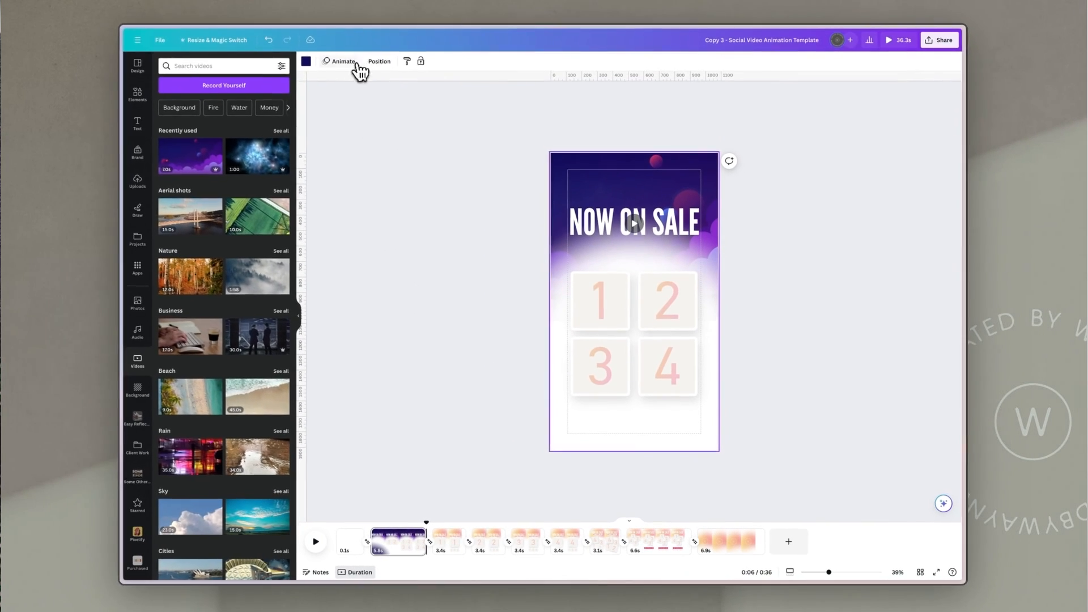
Step: Recolour the white fade shape behind the number tiles with the same dark navy document colour
left_click(379, 61)
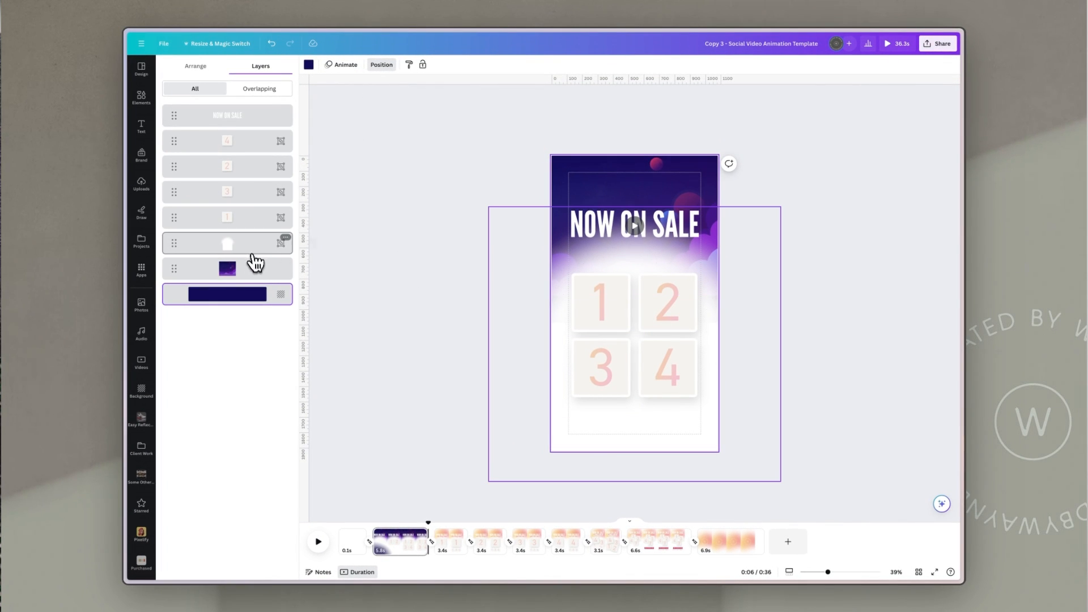
left_click(251, 251)
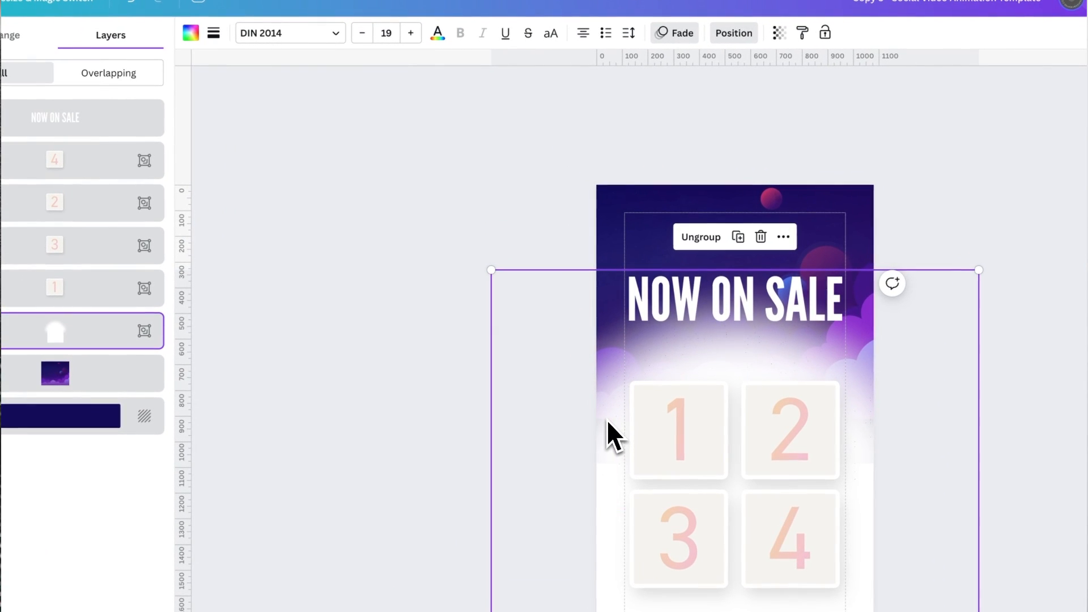
left_click(604, 424)
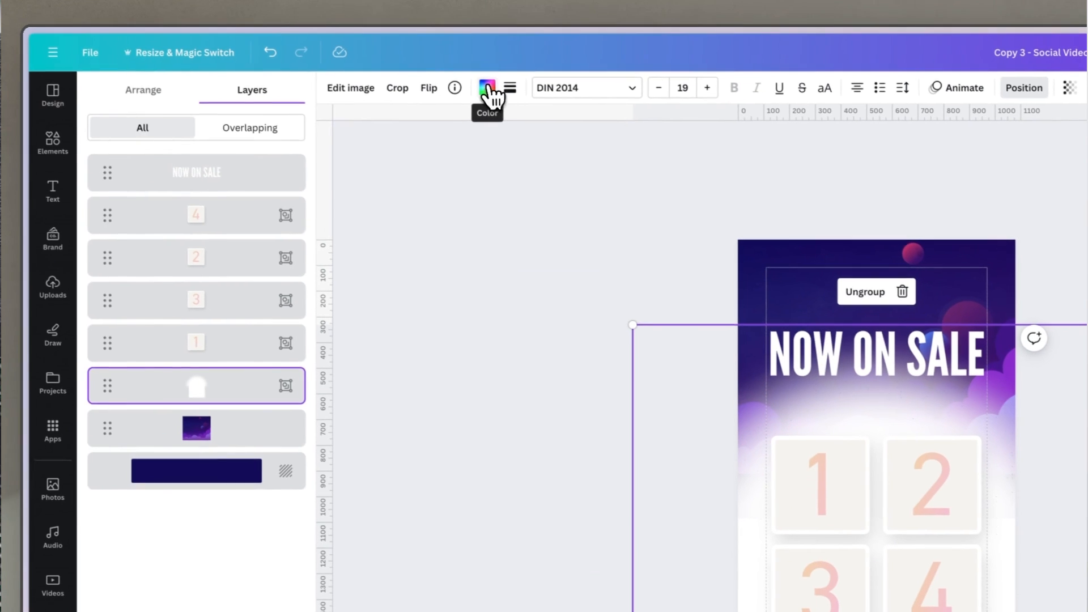
left_click(346, 32)
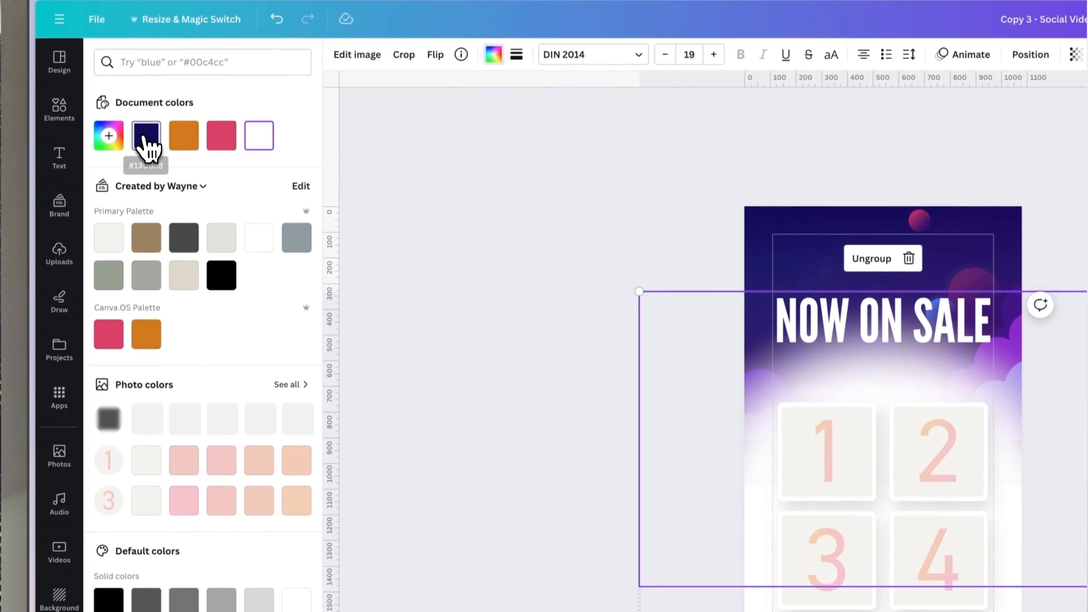
left_click(146, 138)
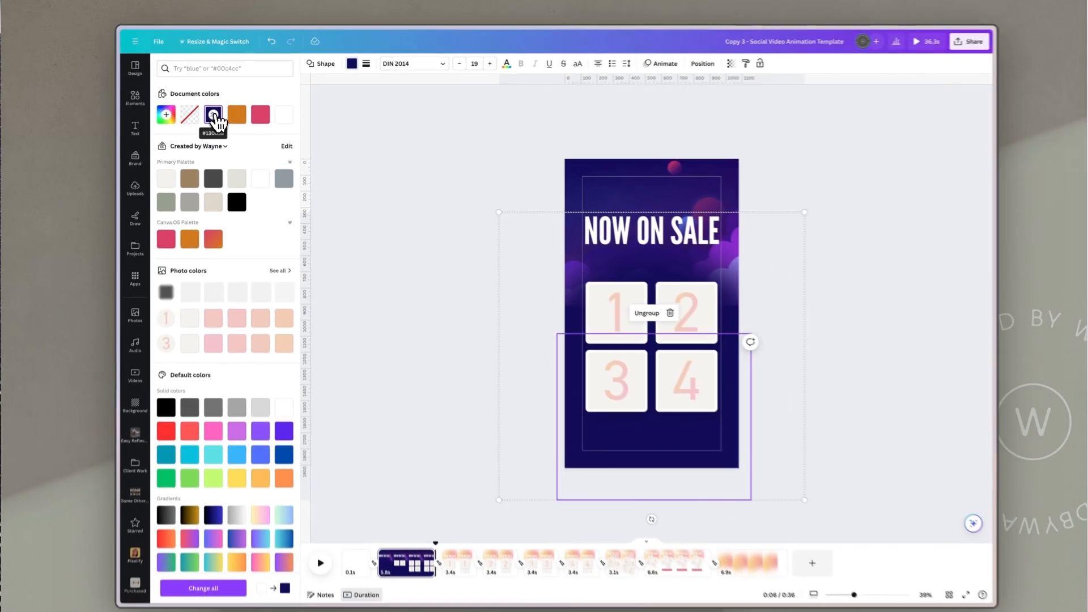
left_click(841, 210)
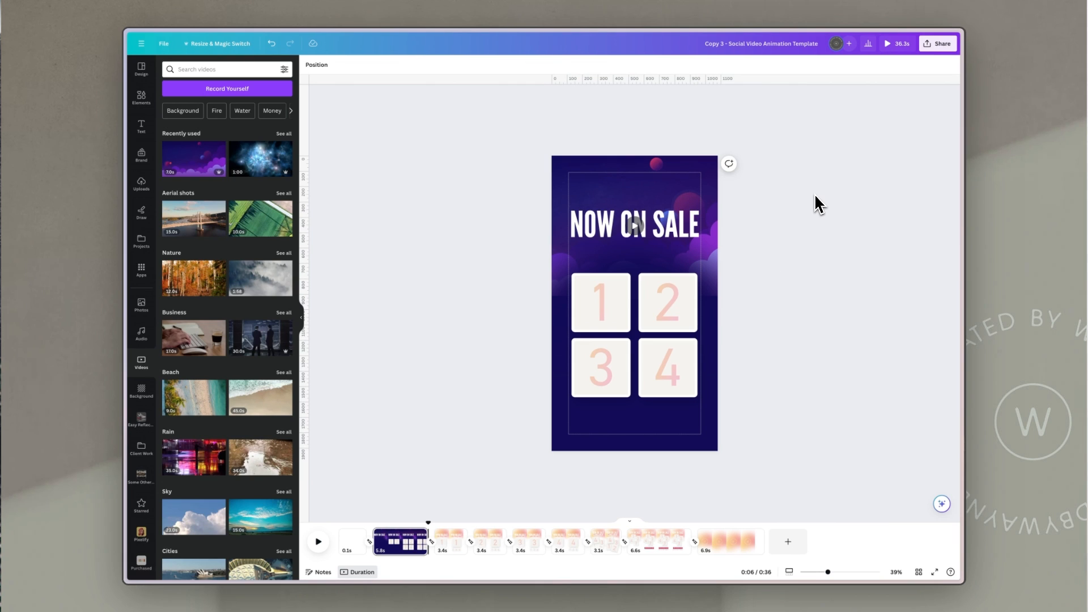
Step: Select the navy shape and video layers and paste them onto the next page
left_click(316, 64)
left_click(243, 248)
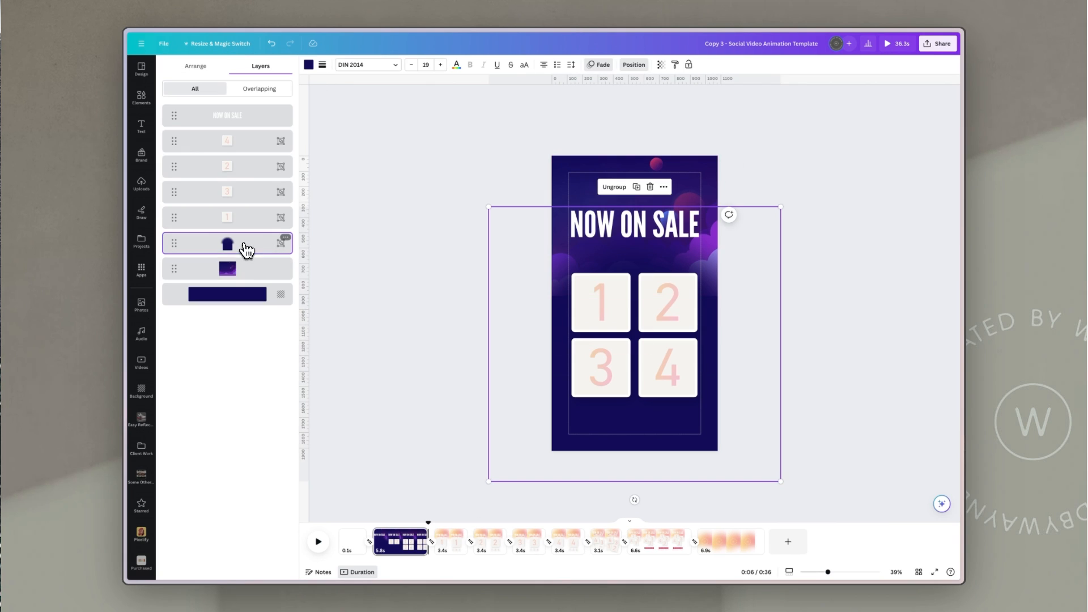
left_click(256, 278, "shift")
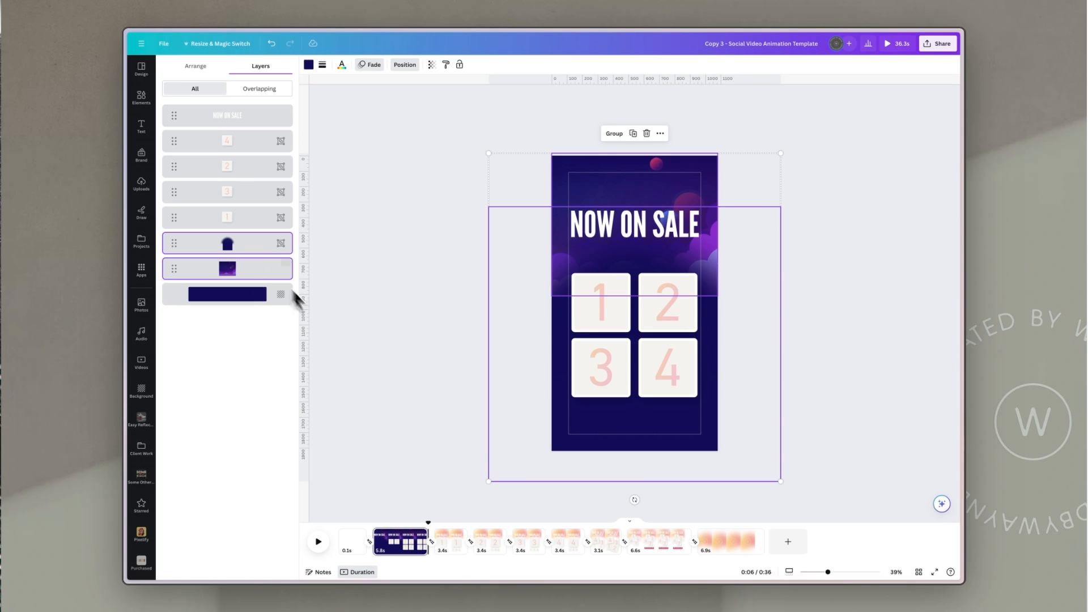
left_click(451, 549)
key("ctrl+v")
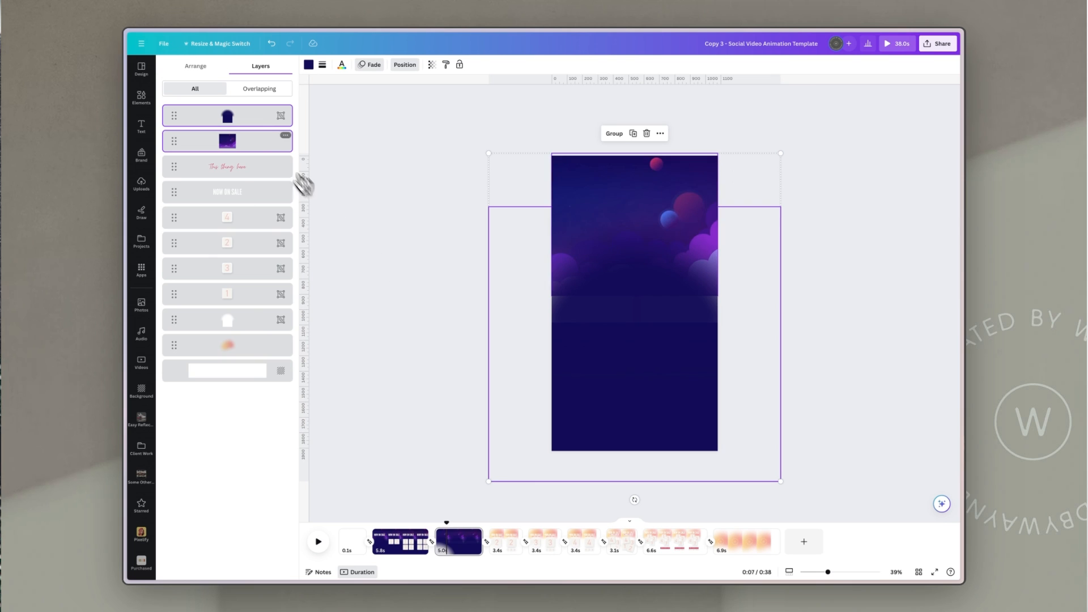
Step: Move the pasted layers to the bottom of the stack and delete that page's old fade shape and gradient image
left_click_drag(283, 142, 262, 376)
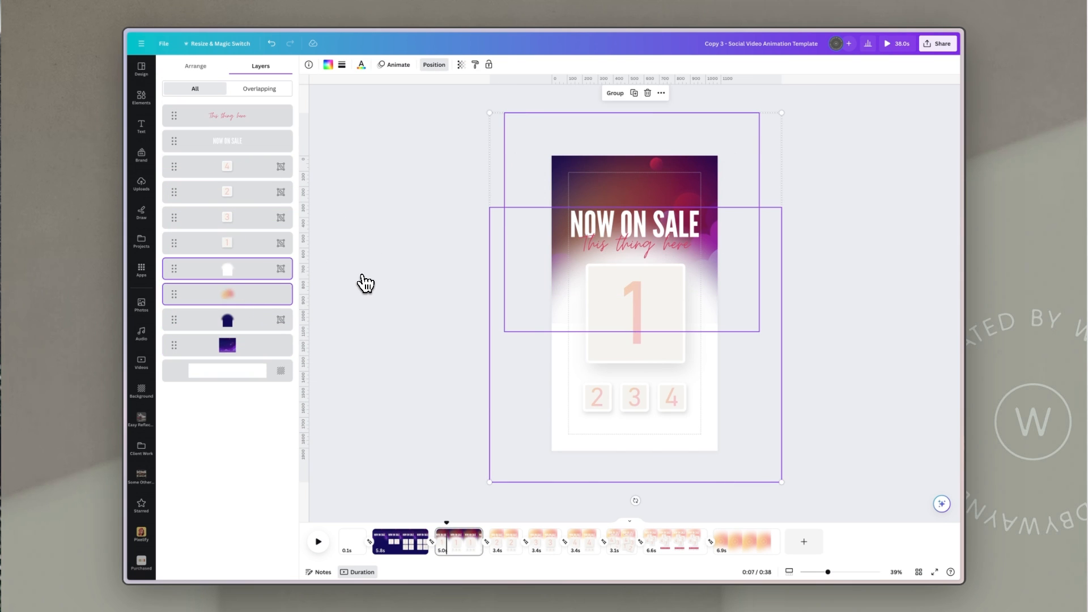
key("Delete")
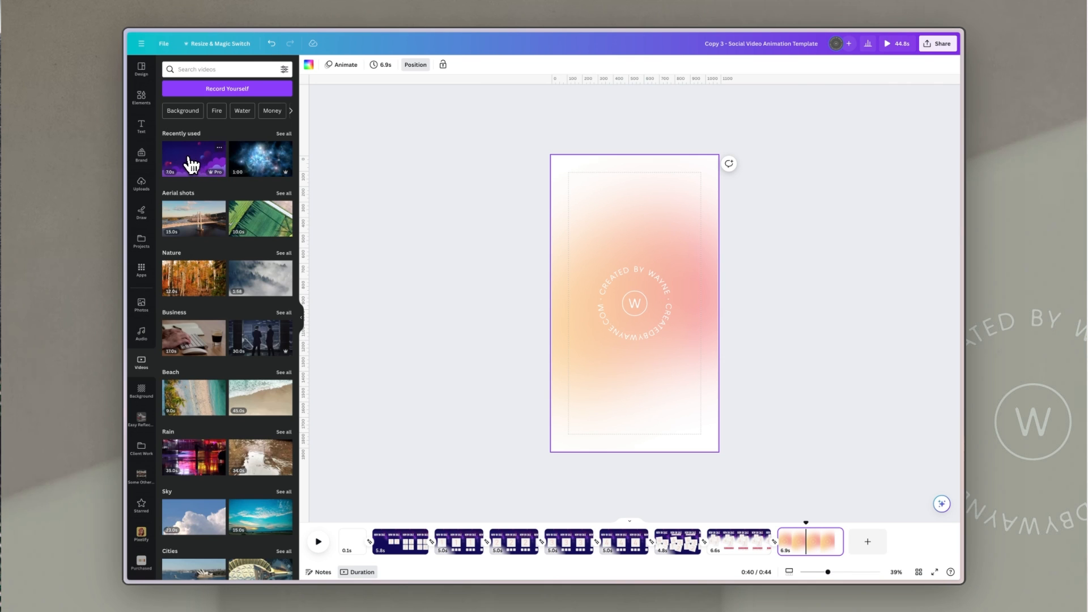
Step: Add the purple clouds video to the final page and set its transparency to 100
left_click_drag(187, 165, 558, 245)
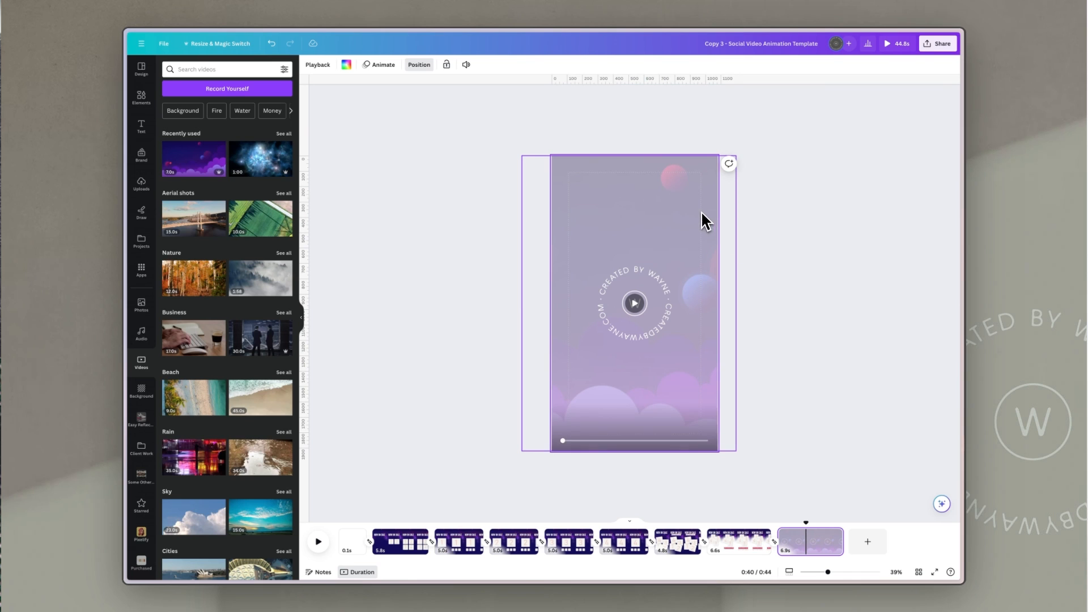
left_click(550, 68)
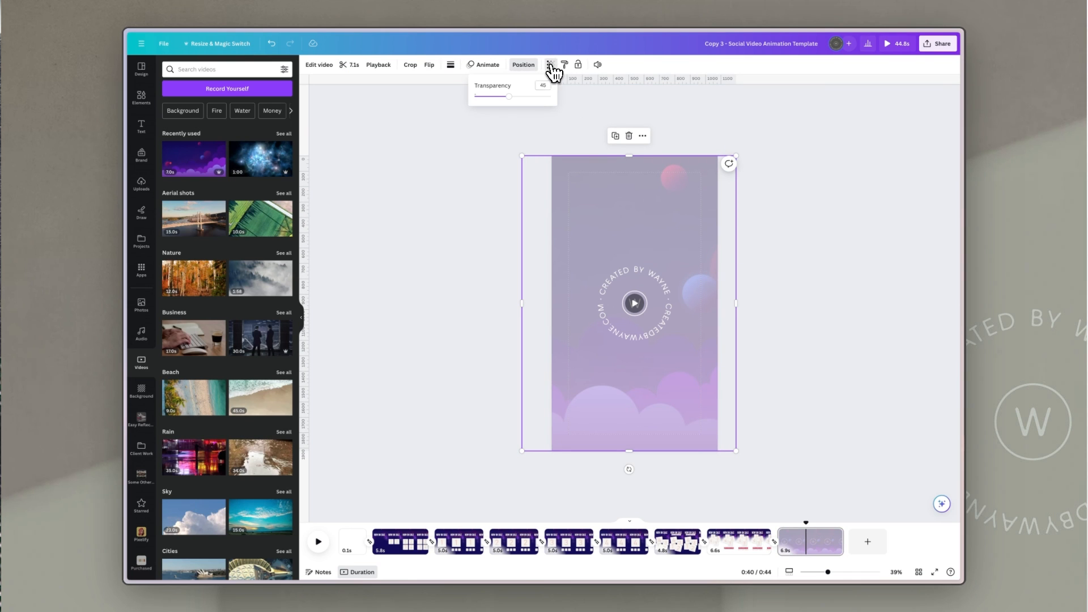
left_click_drag(509, 98, 569, 100)
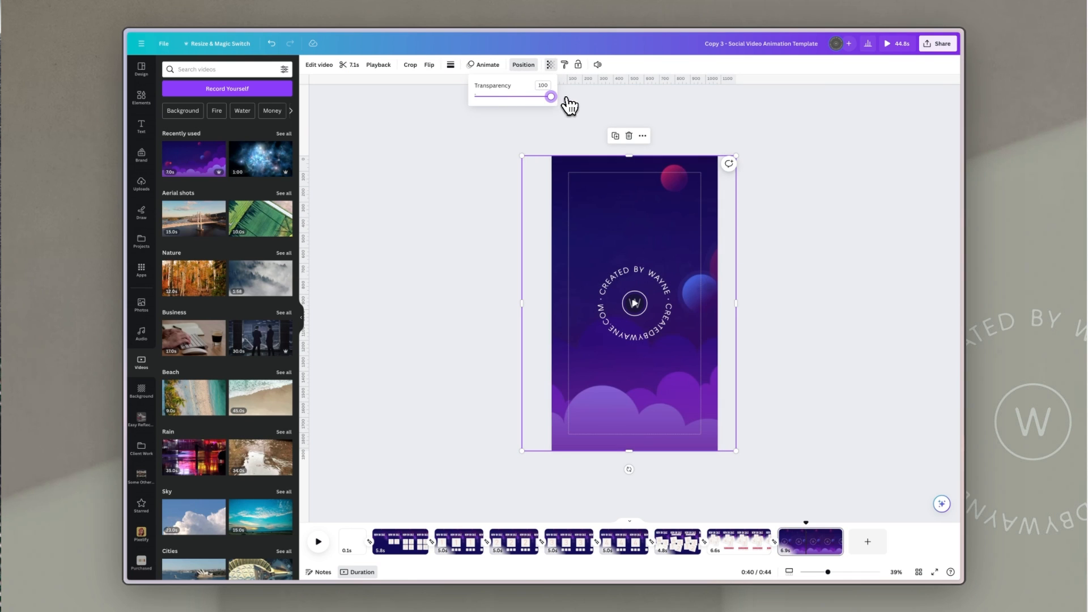
left_click(806, 292)
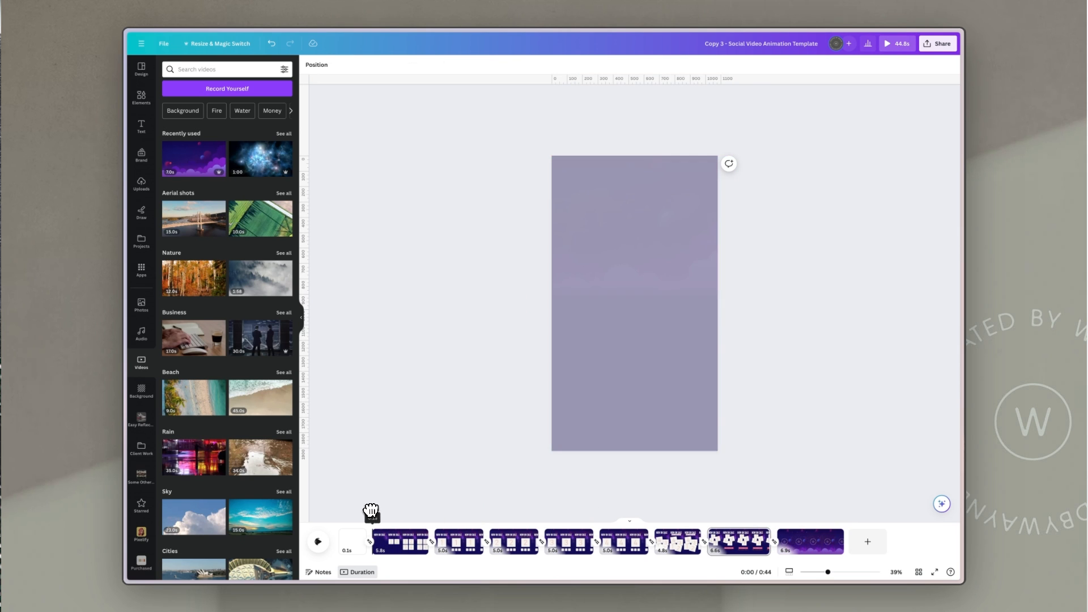
Step: Search the photo library for "portrait" and filter the results to the purple colour
left_click_drag(372, 510, 401, 558)
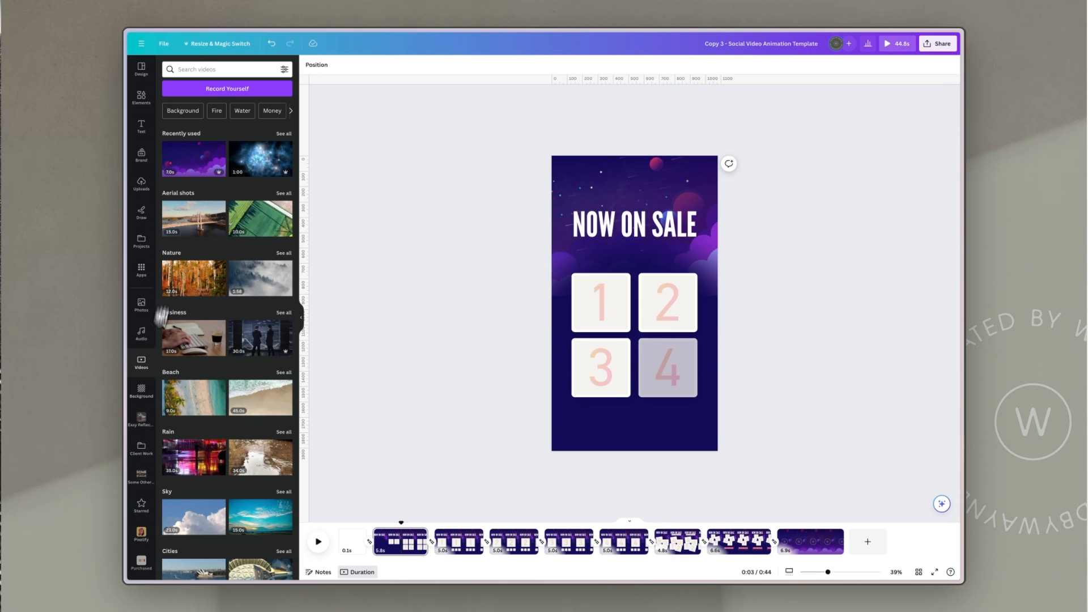
left_click(142, 305)
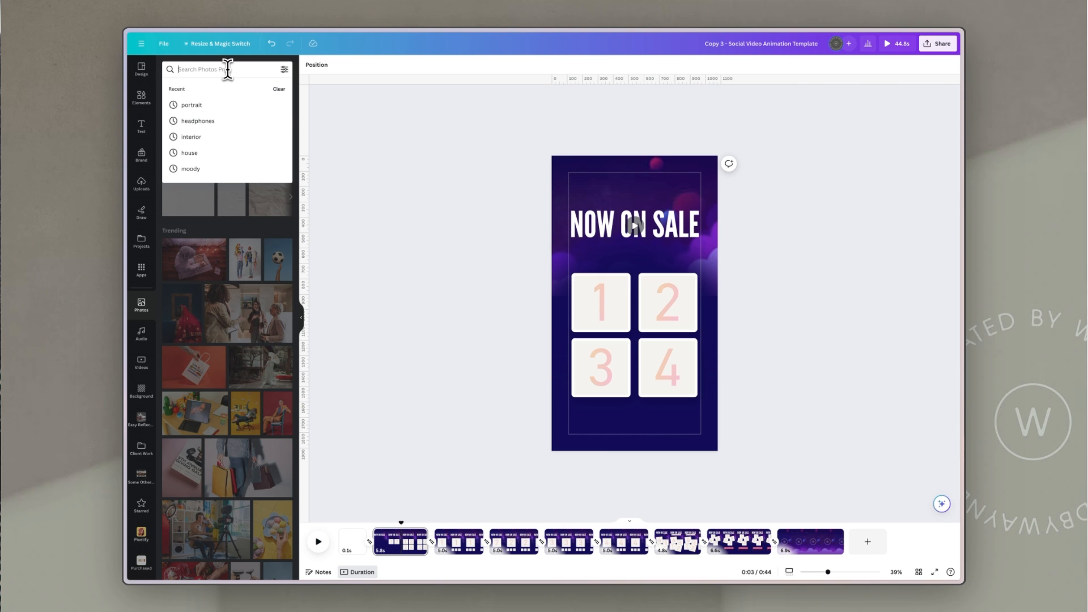
type("por")
type("trait")
key("Return")
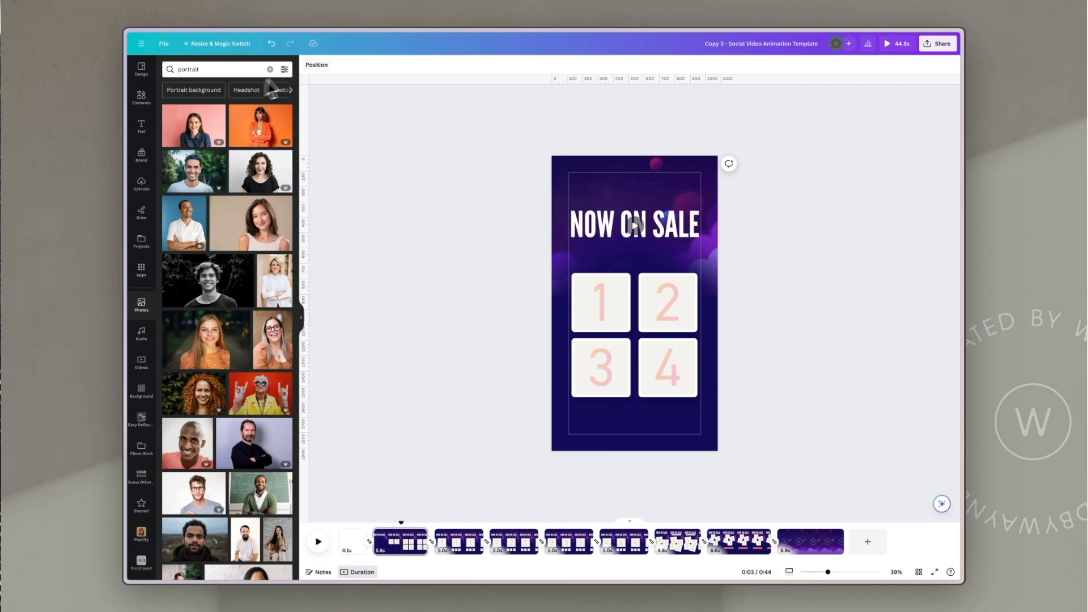
left_click(285, 71)
left_click(243, 126)
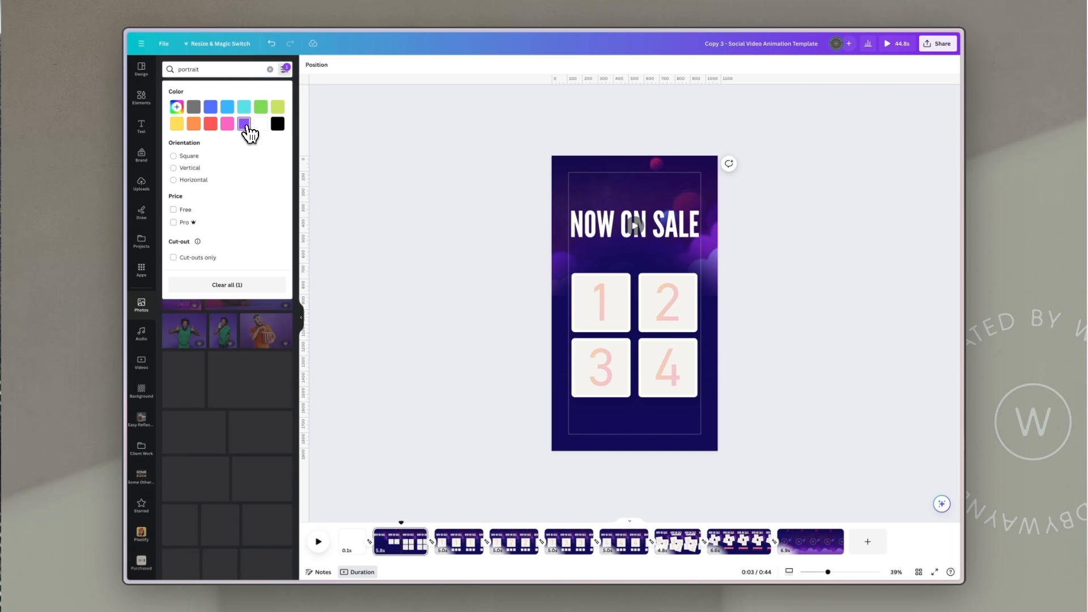
Step: Drop four purple portrait photos into the four number tiles on the first page
left_click_drag(267, 122, 604, 313)
left_click_drag(220, 327, 649, 317)
scroll(209, 397, "down", 2)
left_click_drag(184, 457, 584, 387)
scroll(212, 242, "up", 2)
left_click_drag(204, 172, 660, 368)
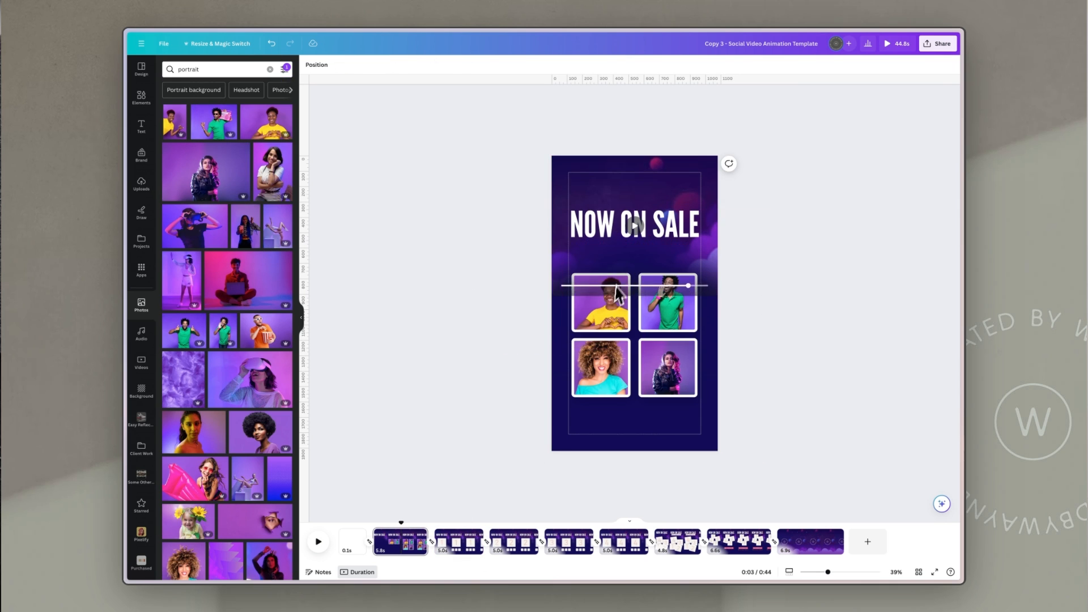
Step: Place the yellow-shirt portrait into the number 1 tile on the second, fifth and seventh pages
left_click(464, 552)
left_click_drag(267, 124, 630, 313)
left_click(513, 543)
left_click(569, 543)
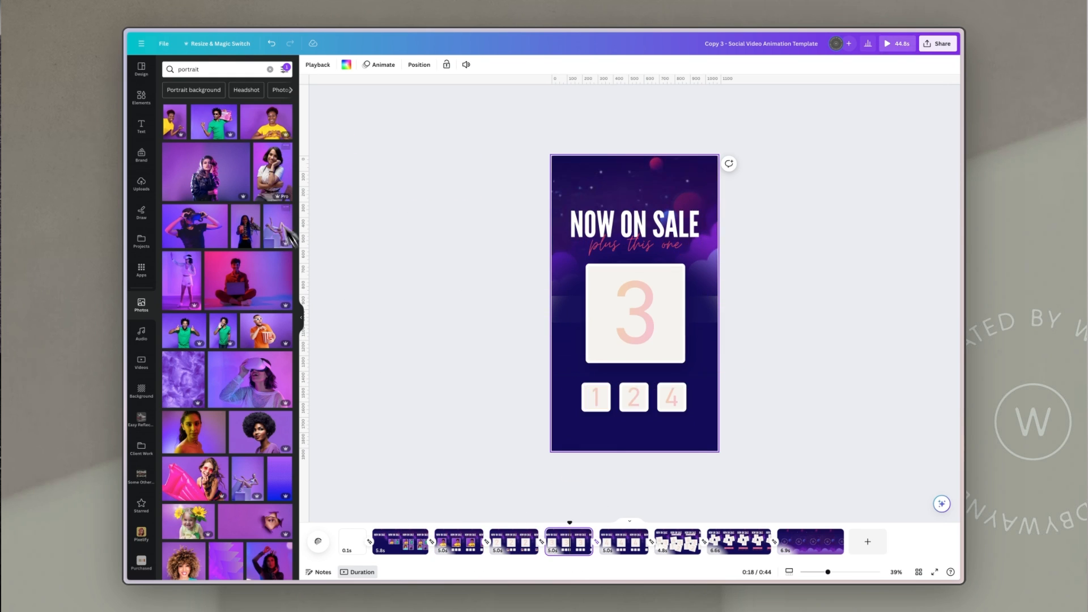
left_click(617, 546)
left_click_drag(266, 124, 596, 377)
left_click(674, 545)
left_click(742, 543)
left_click_drag(267, 124, 621, 245)
left_click(397, 548)
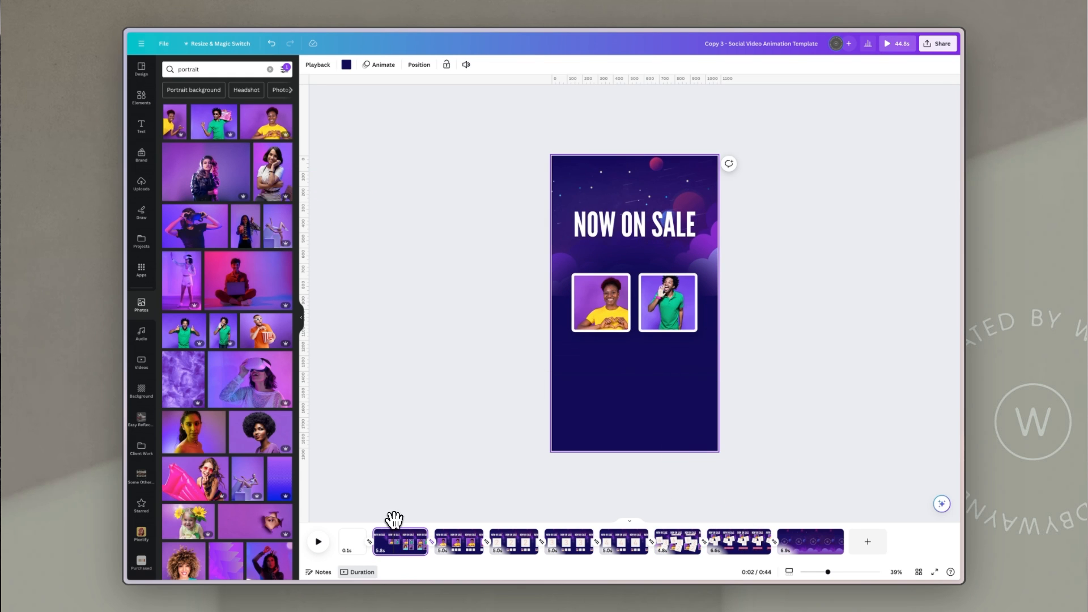
left_click_drag(394, 520, 607, 545)
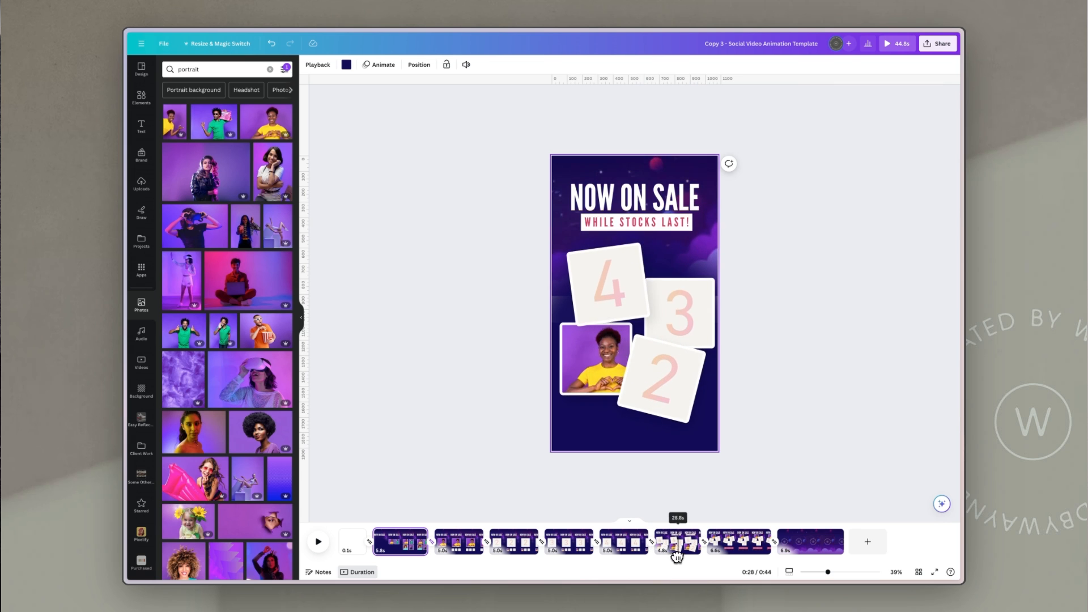
left_click_drag(677, 557, 503, 556)
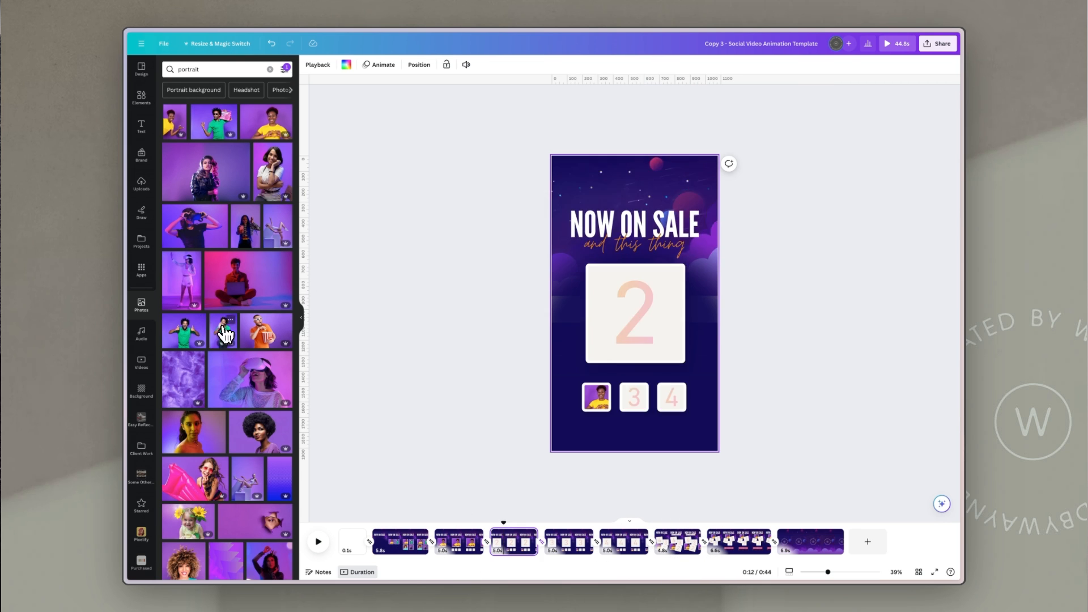
Step: Place the green-shirt and curly-haired portraits into the number 2 and 3 tiles across the later pages
left_click_drag(222, 331, 635, 314)
left_click(569, 541)
left_click_drag(222, 332, 635, 399)
left_click(616, 541)
left_click(678, 538)
left_click(741, 539)
left_click_drag(741, 527, 452, 513)
scroll(230, 411, "down", 3)
left_click_drag(184, 406, 634, 398)
left_click(525, 547)
left_click_drag(183, 407, 635, 398)
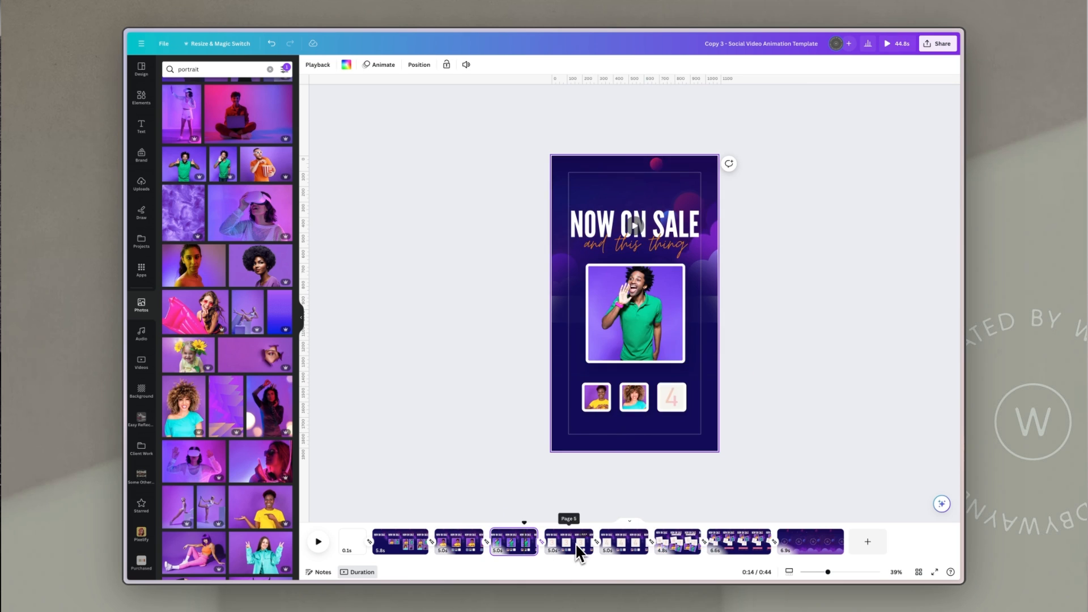
left_click(574, 549)
left_click_drag(184, 406, 672, 398)
left_click(624, 548)
left_click(681, 547)
left_click_drag(184, 406, 648, 320)
left_click(737, 555)
scroll(227, 340, "up", 3)
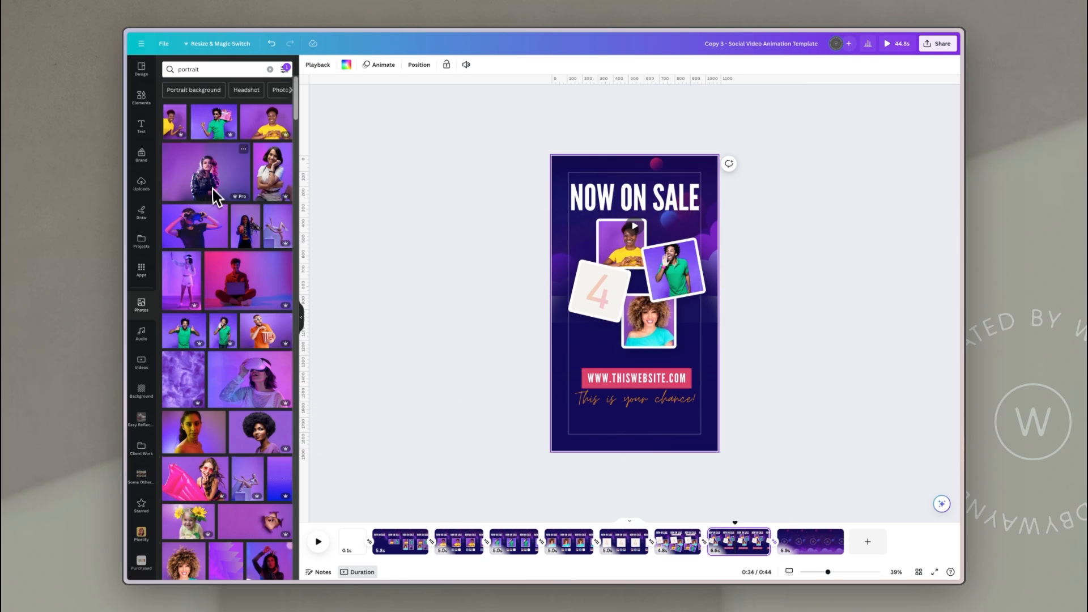
Step: Place the leather-jacket portrait into the remaining number 4 tiles on the last pages and the second page
left_click_drag(213, 181, 595, 294)
left_click(678, 549)
left_click_drag(212, 181, 635, 313)
left_click(614, 552)
left_click_drag(590, 341, 671, 398)
left_click(459, 543)
left_click_drag(205, 172, 672, 398)
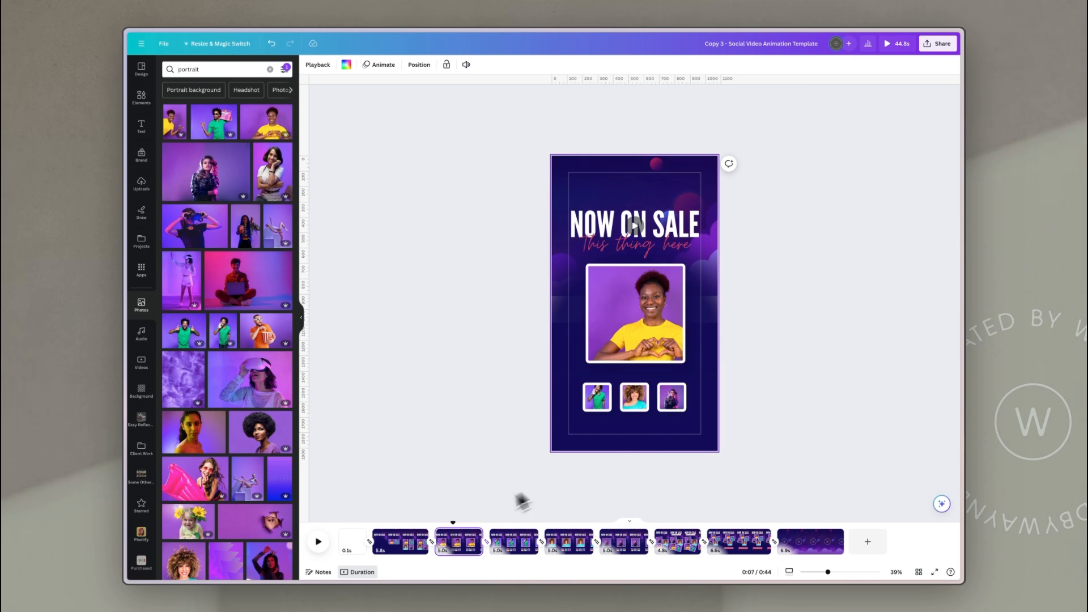
left_click(401, 541)
left_click(318, 542)
left_click(440, 528)
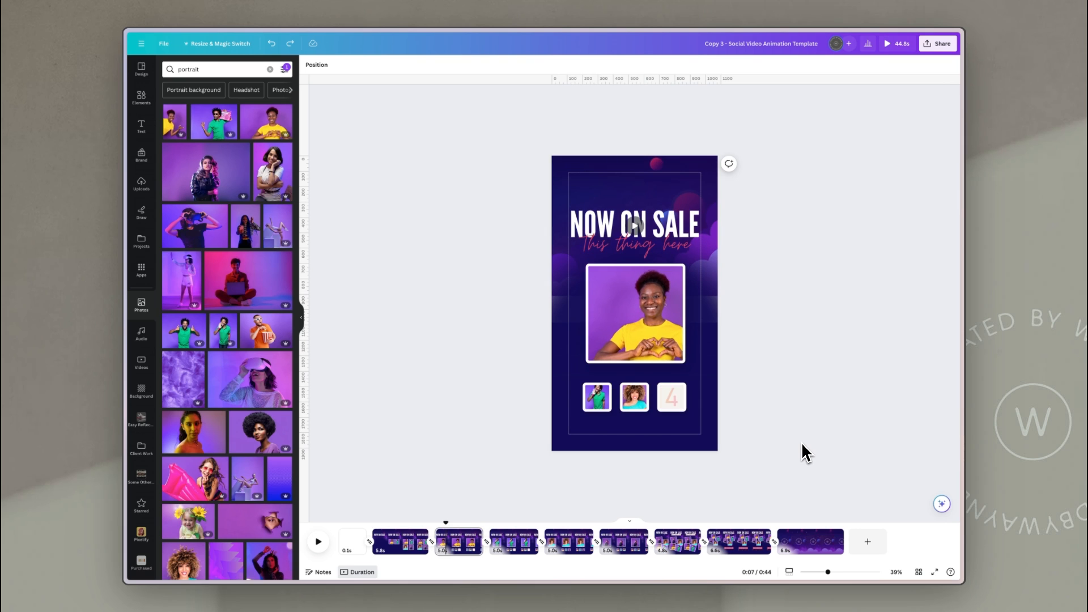
left_click_drag(206, 172, 672, 398)
Step: Step through the pages and play the animation to check the photo placements
left_click(400, 543)
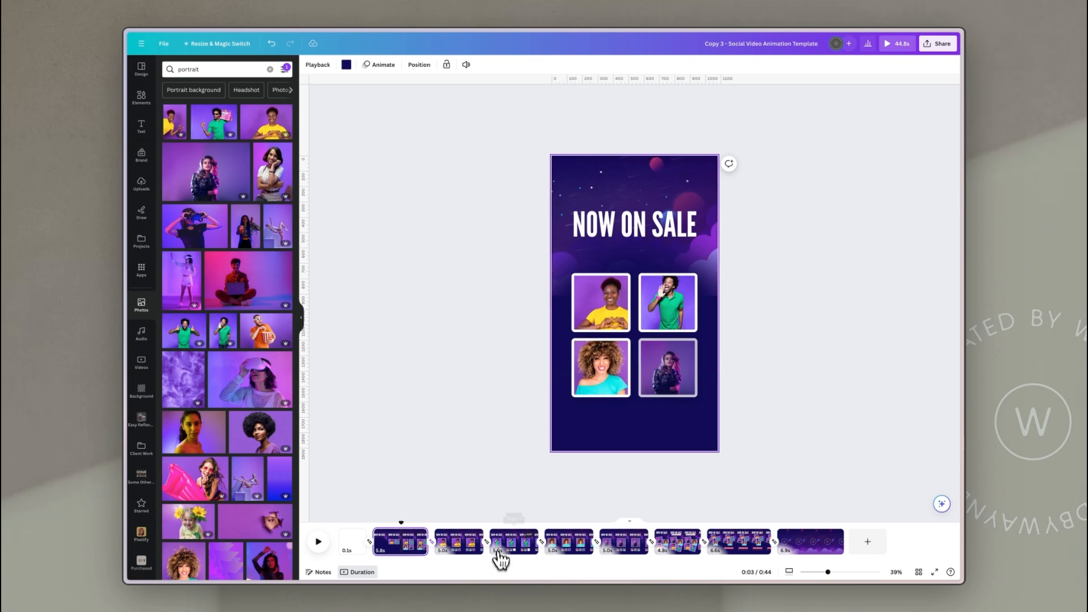
left_click(504, 550)
left_click(576, 549)
left_click(627, 548)
left_click(739, 544)
left_click_drag(739, 522, 282, 502)
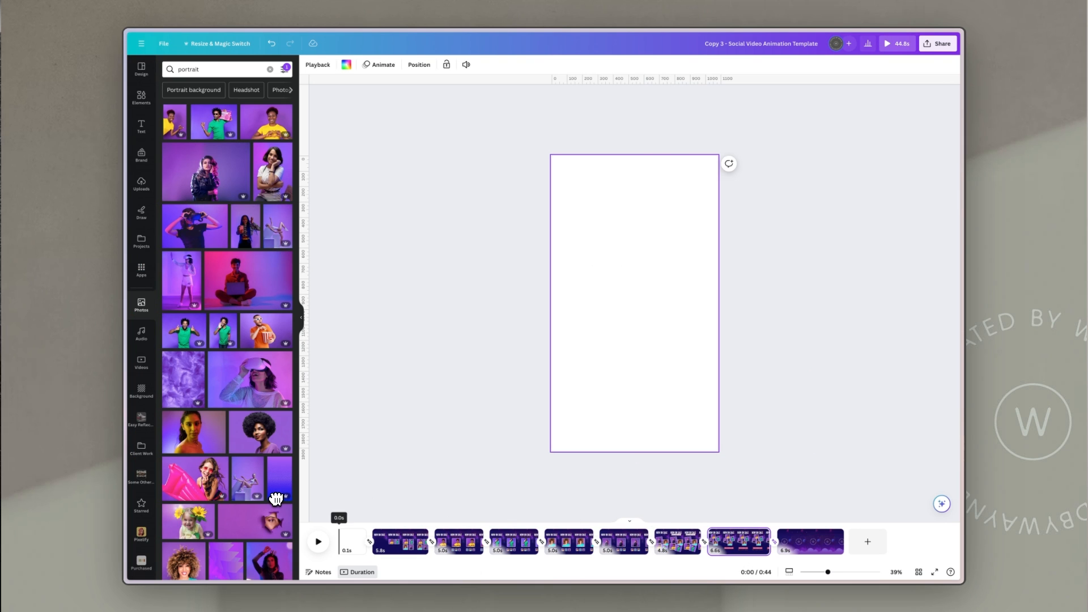
key("space")
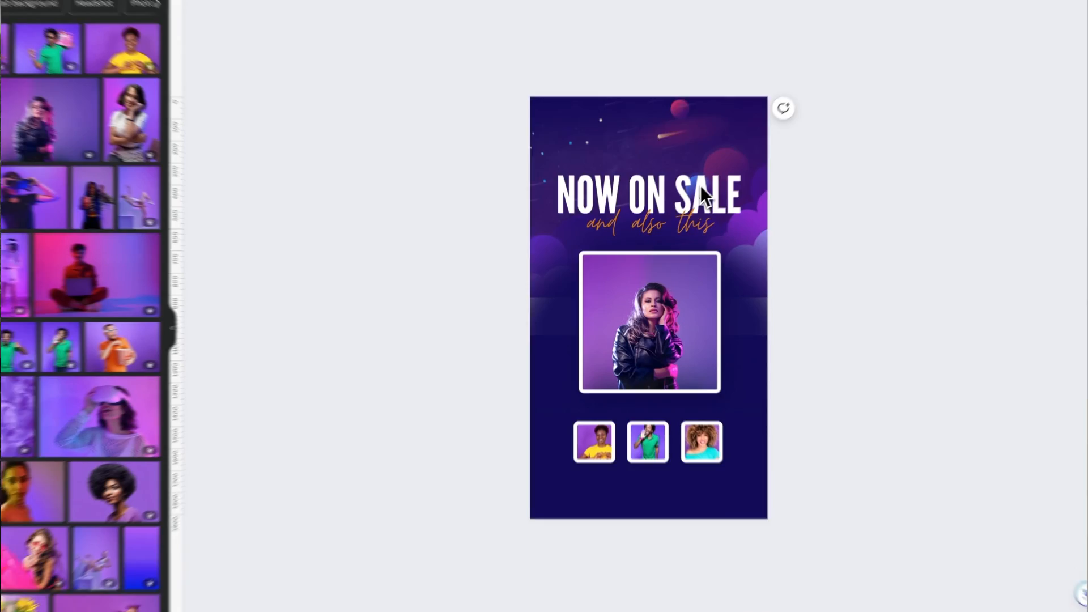
Step: Change the first page's headline text to TOMORROW, TODAY
left_click(673, 226)
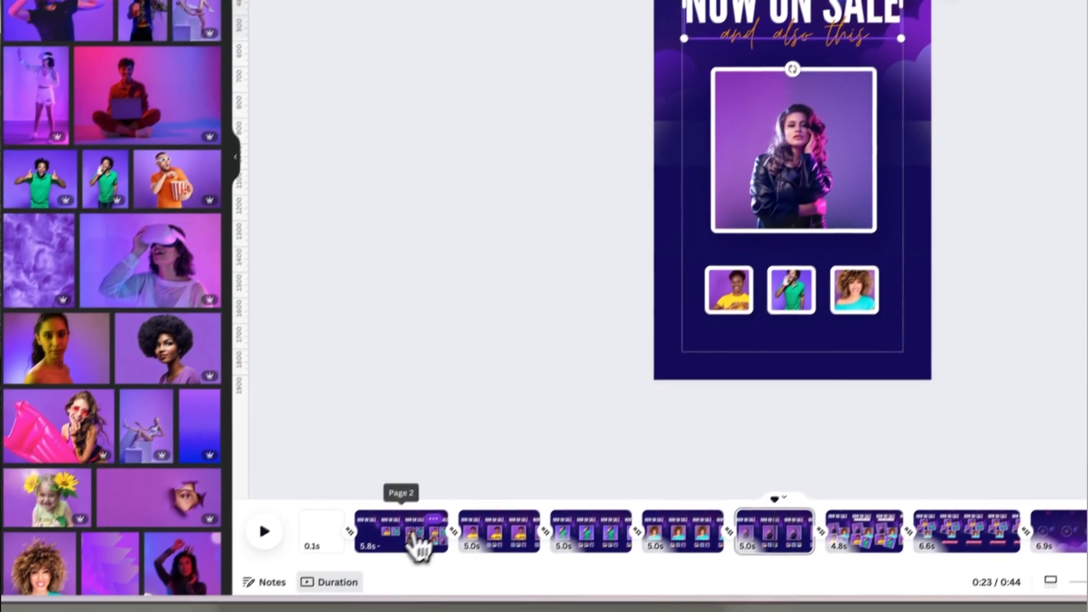
left_click(417, 536)
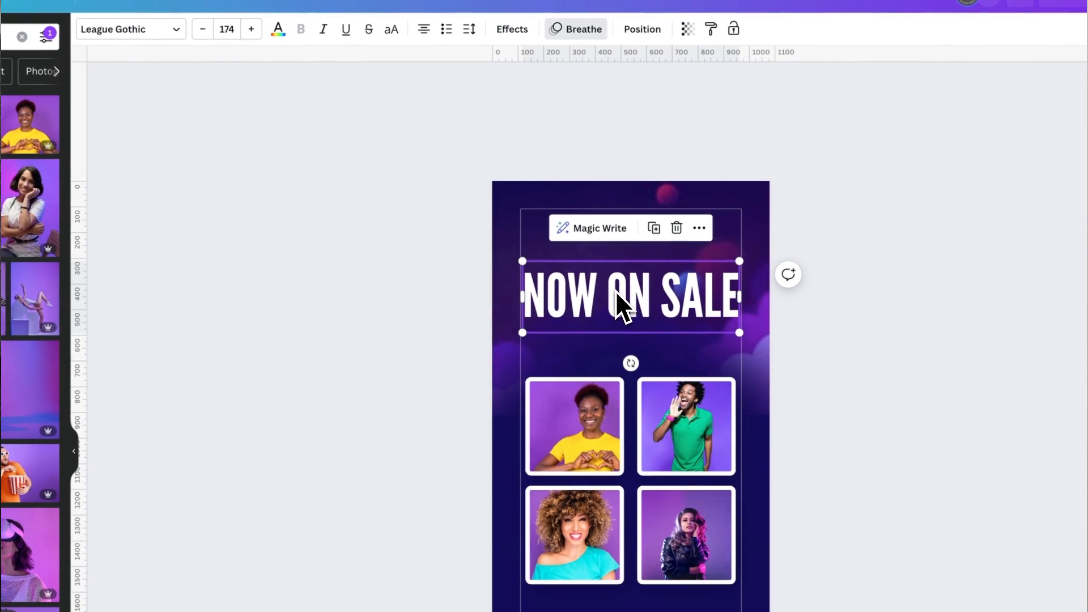
double_click(615, 291)
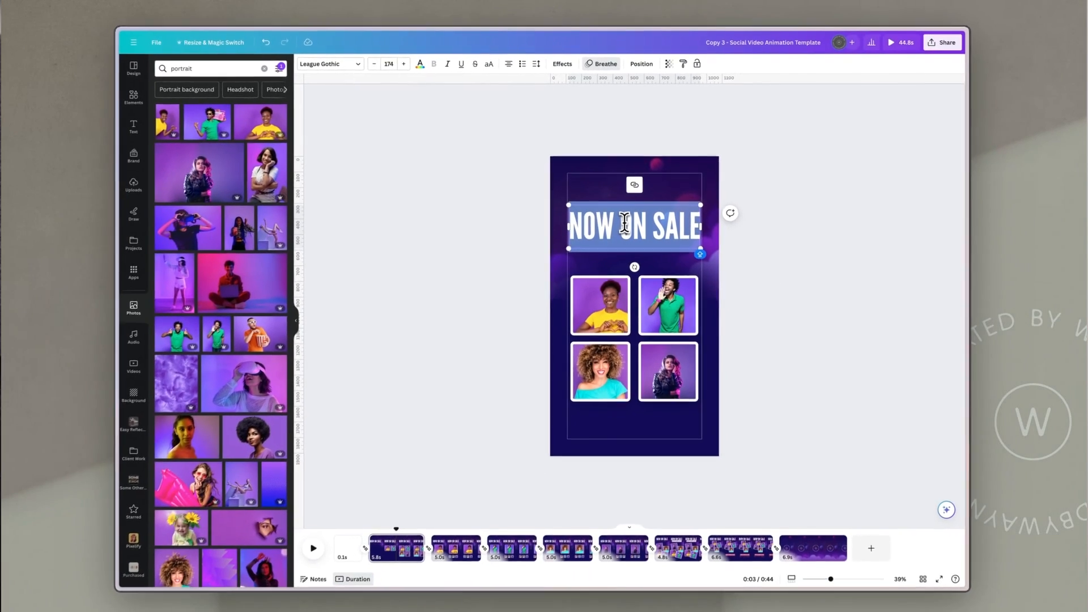
type("TOMORR")
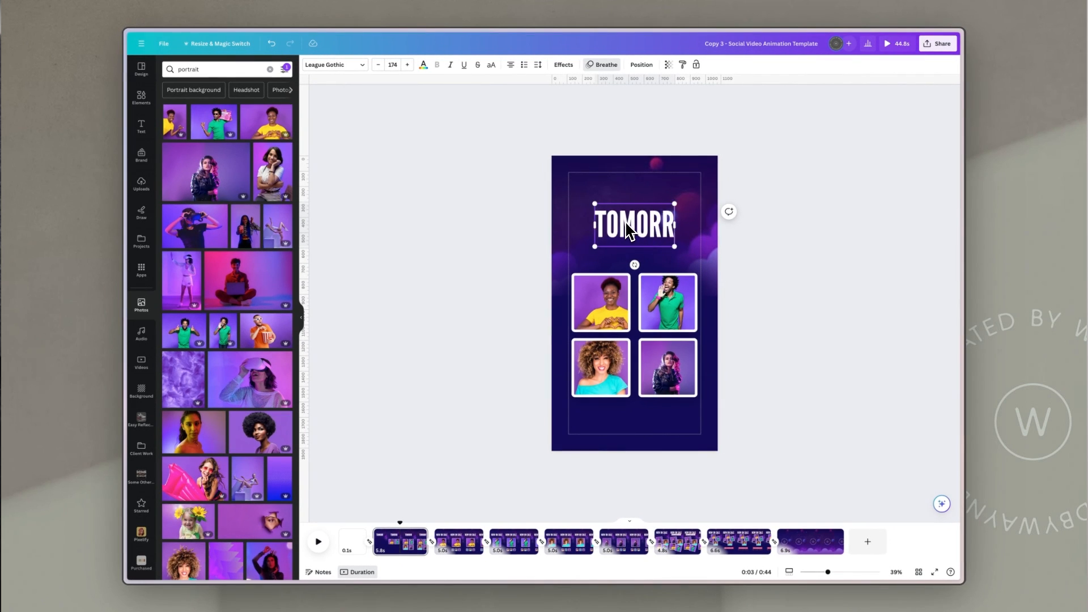
type("OW, TODAY")
left_click(777, 223)
left_click(669, 204)
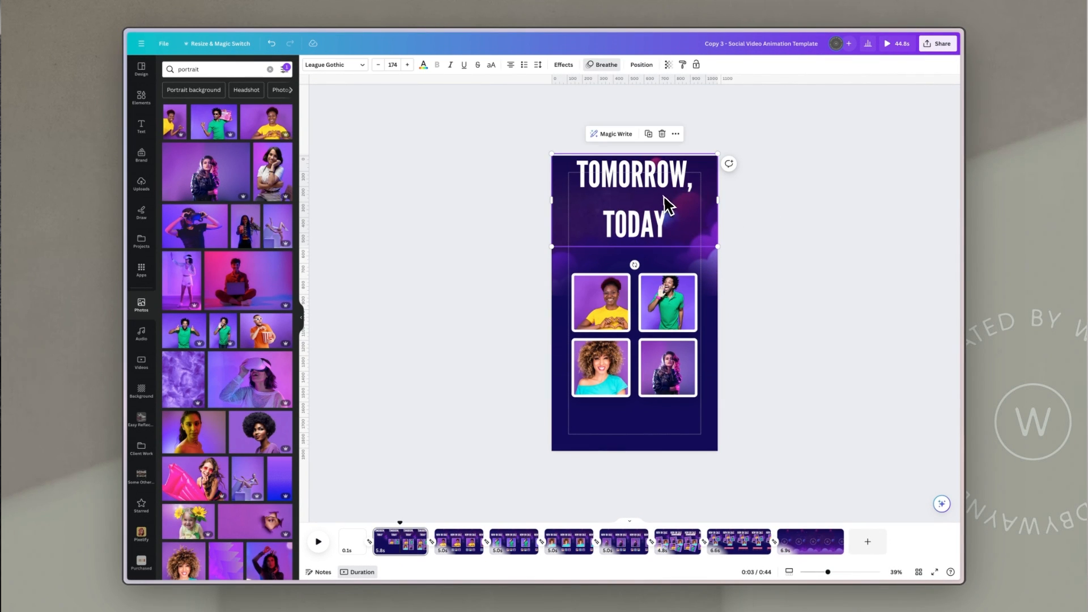
Step: Change the headline font to Mokoto and set its size to 100
left_click(352, 68)
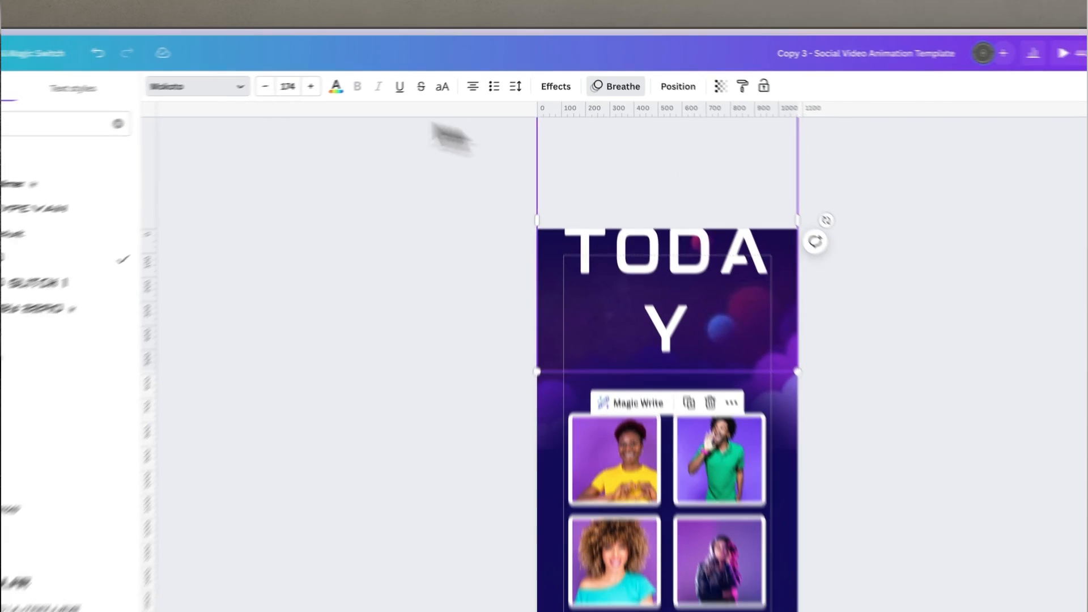
left_click(459, 91)
type("10")
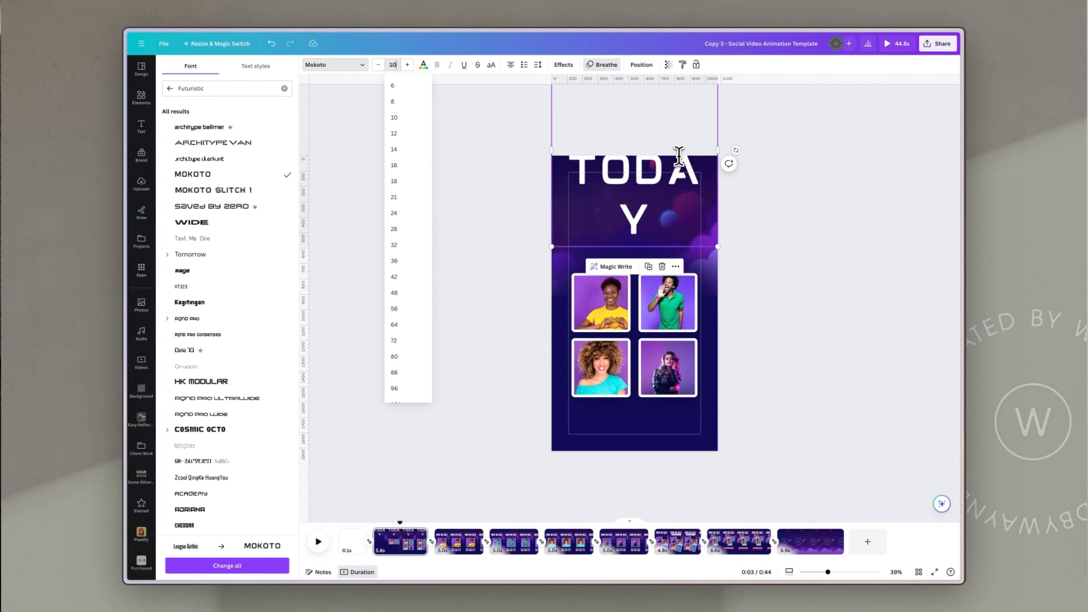
type("0")
key("Return")
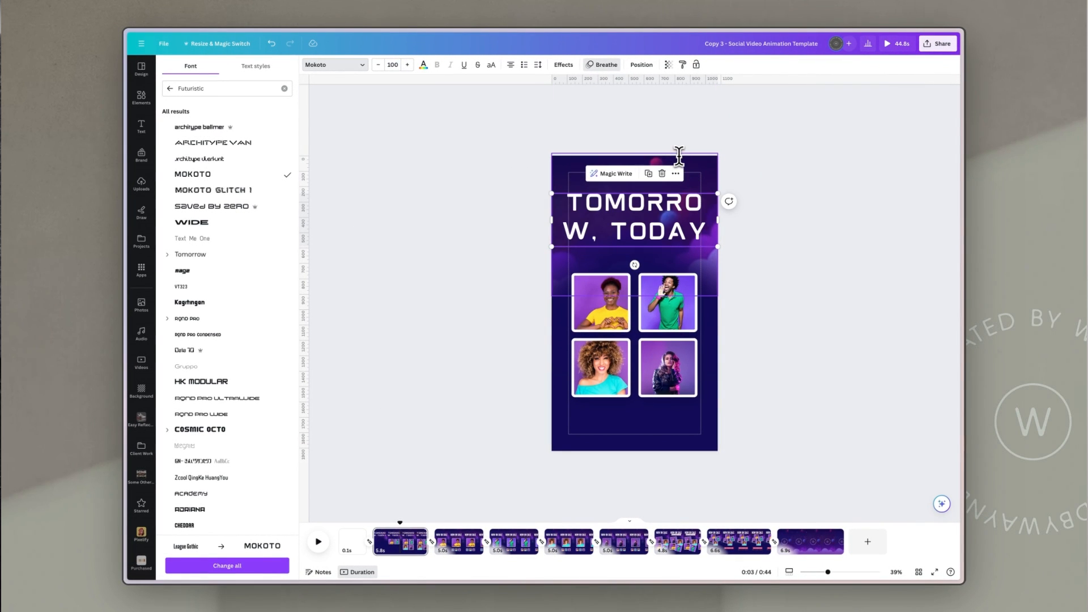
Step: Decrease the headline font size to 80
left_click(383, 68)
left_click(383, 68)
left_click(383, 68)
left_click(383, 68)
left_click(382, 68)
left_click(383, 69)
left_click(382, 69)
left_click(383, 69)
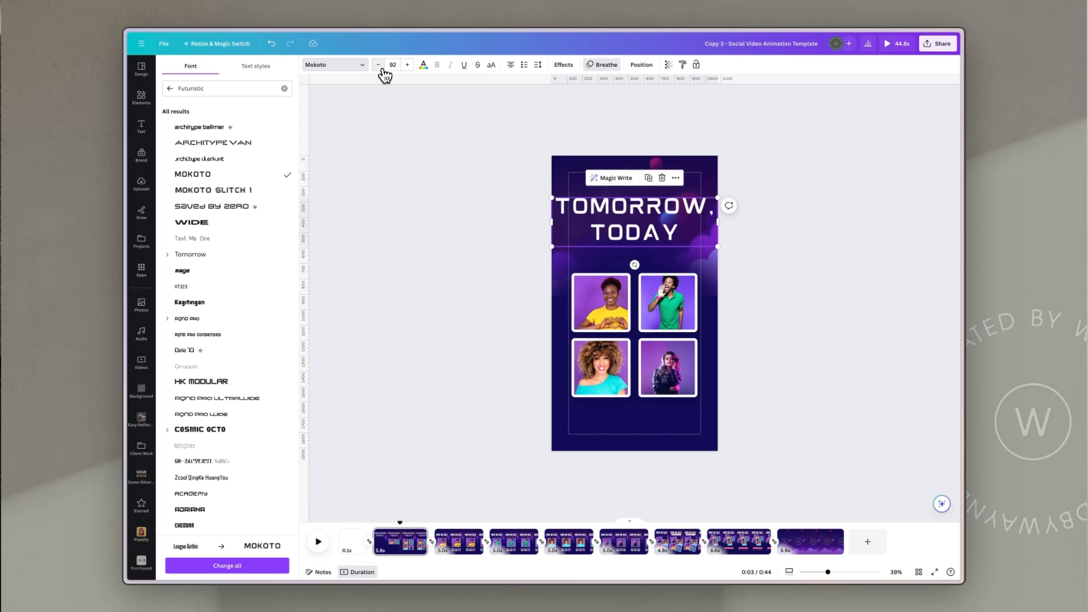
left_click(378, 65)
left_click(378, 65)
left_click(378, 64)
left_click(378, 65)
left_click(379, 65)
left_click(378, 64)
left_click(378, 64)
left_click(379, 65)
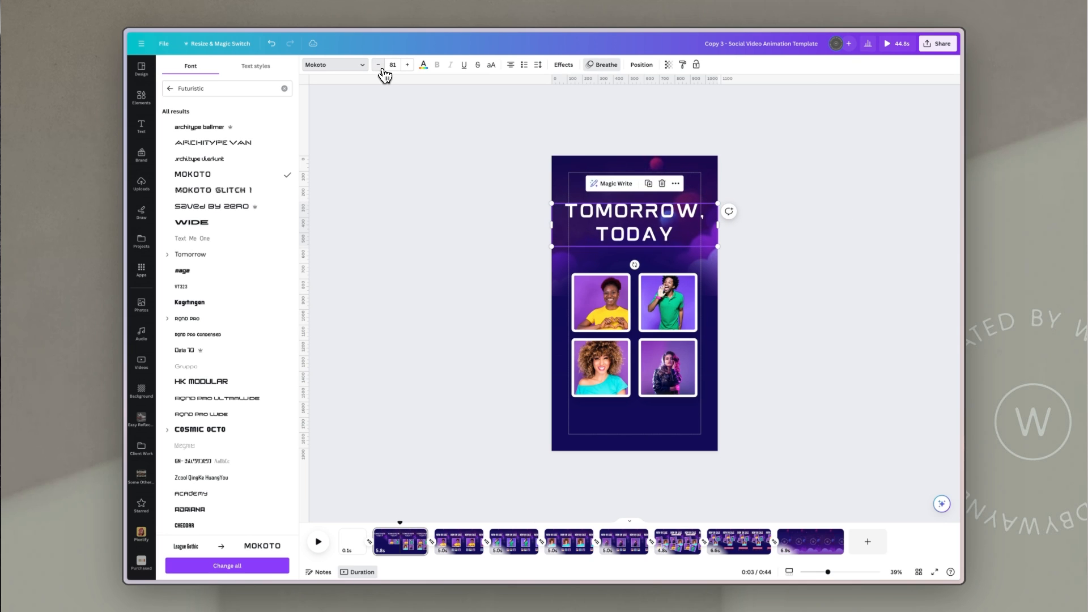
left_click(378, 64)
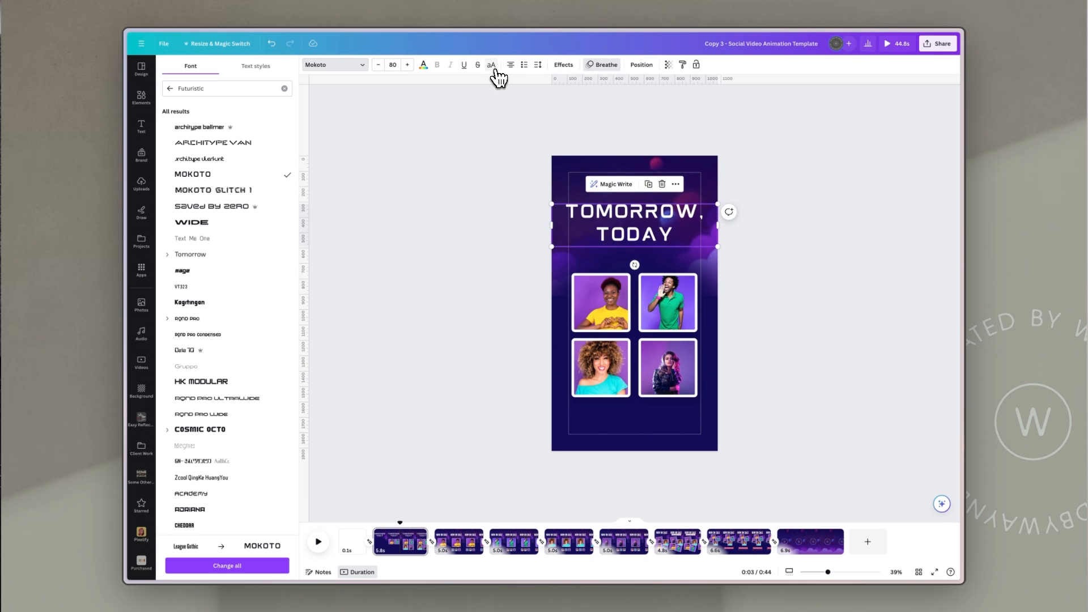
left_click(777, 187)
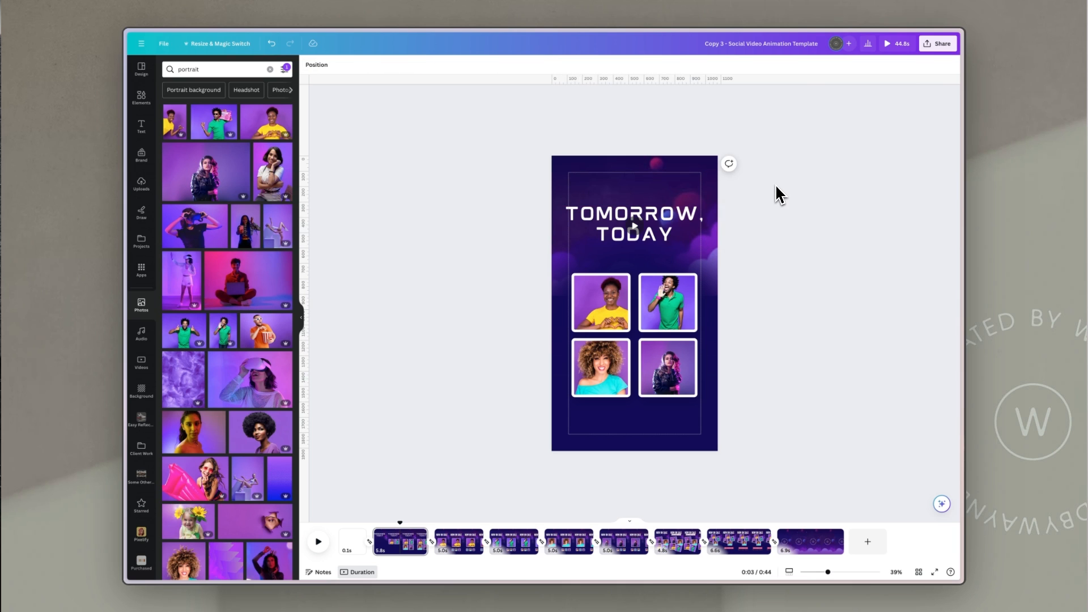
Step: Copy the first page headline's style and paste it onto the second page's headline
left_click(462, 545)
left_click(529, 553)
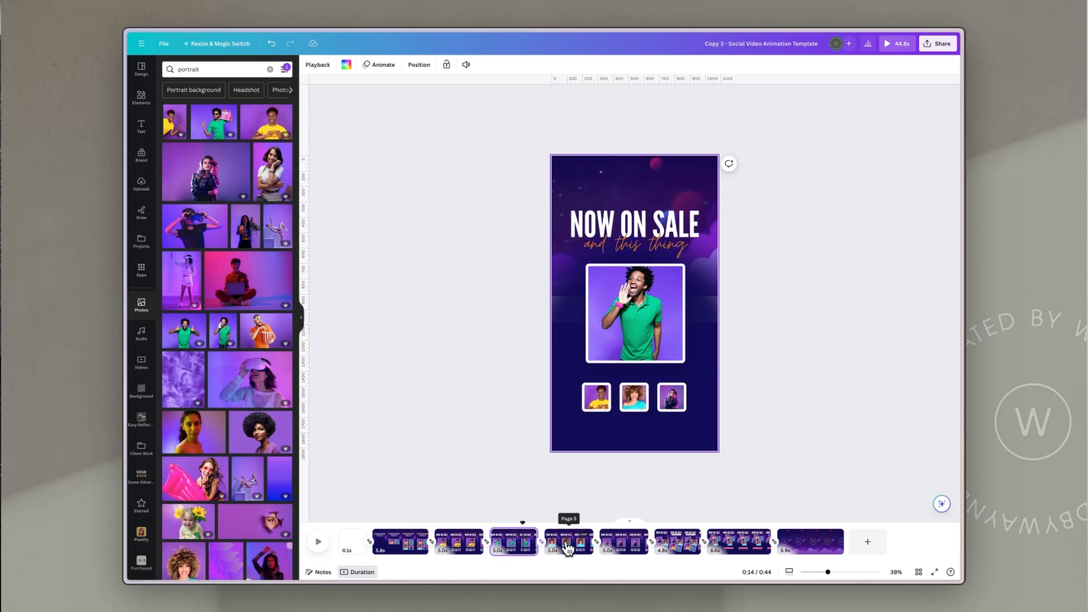
left_click(567, 547)
left_click(405, 547)
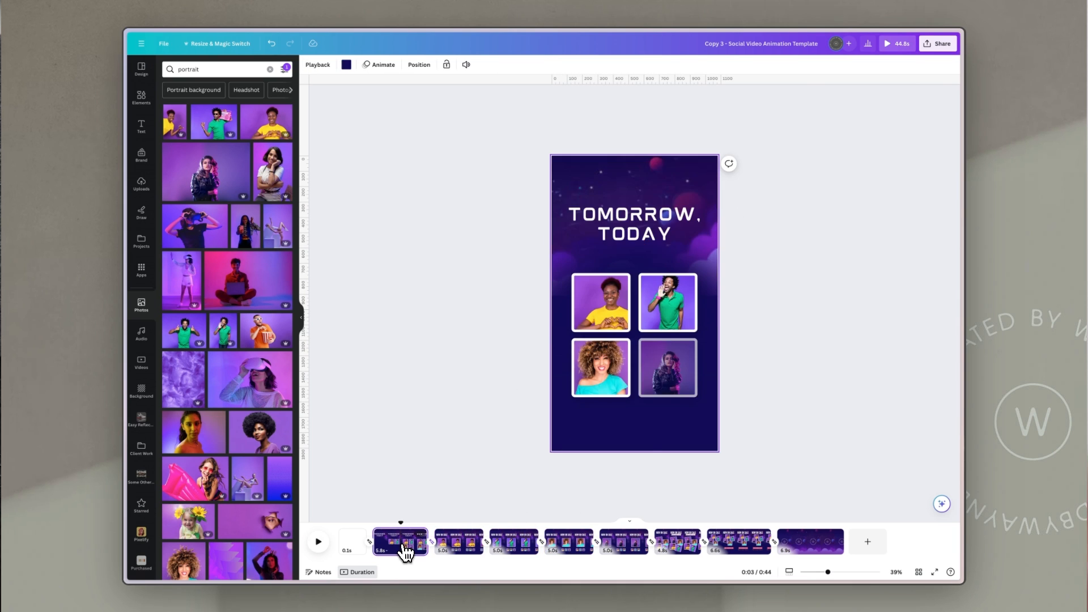
left_click(799, 248)
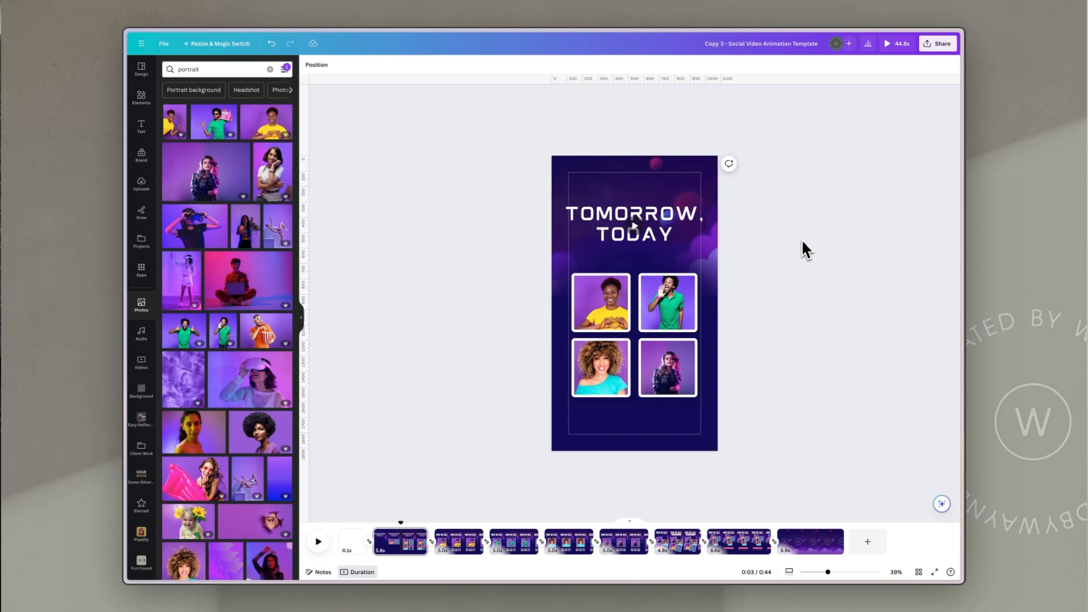
left_click(702, 225)
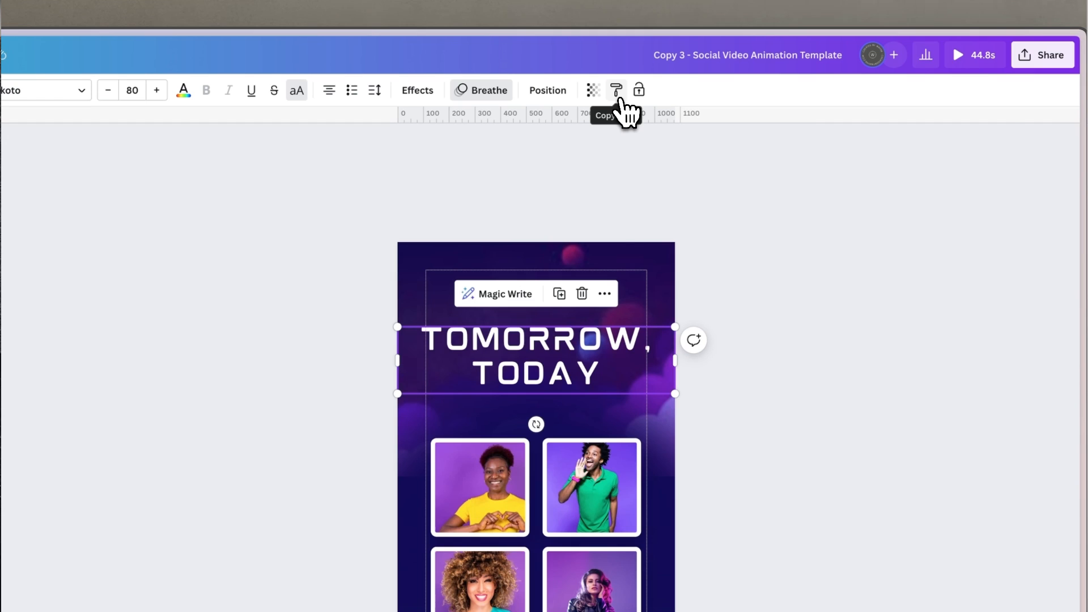
left_click(617, 89)
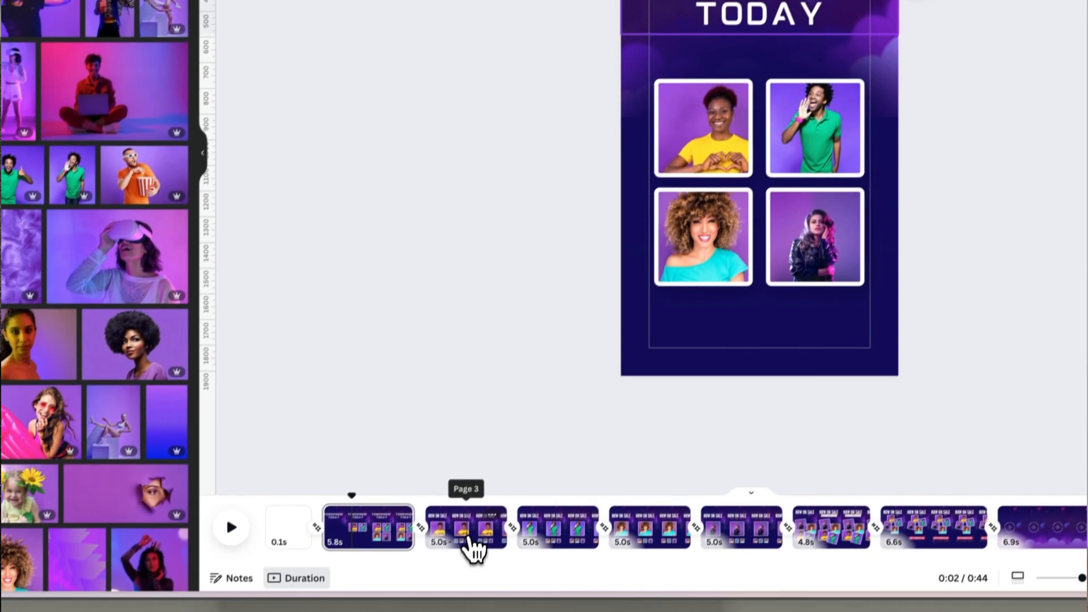
left_click(471, 542)
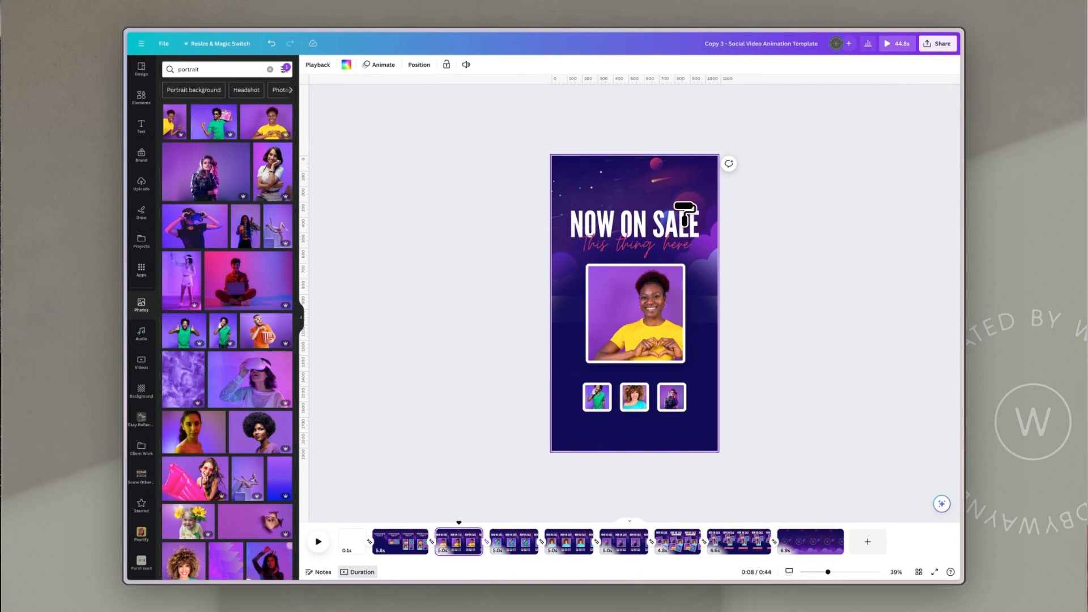
left_click(683, 221)
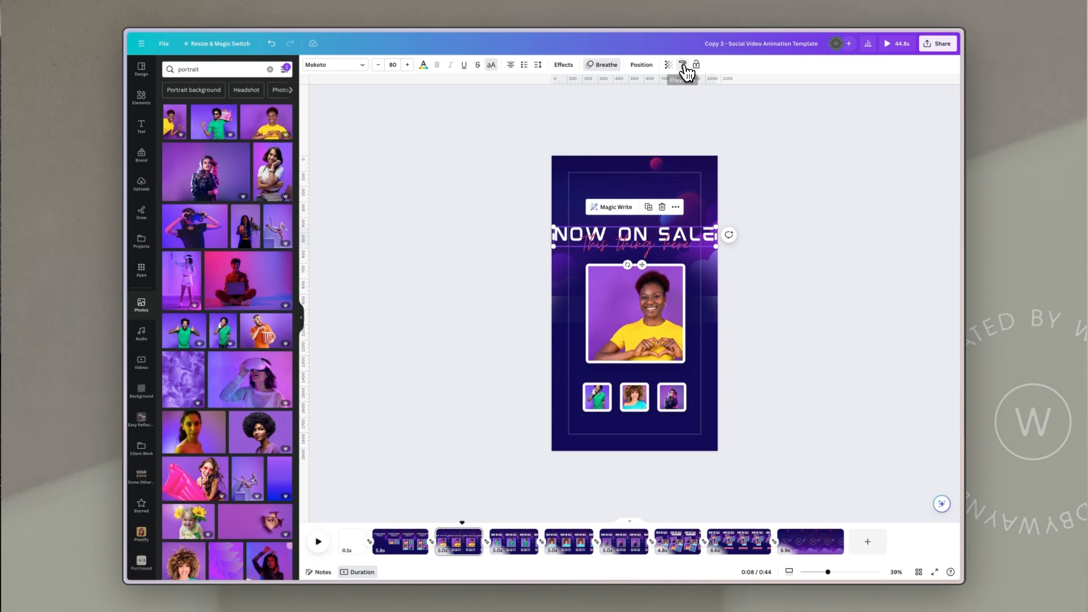
Step: Copy the restyled headline's style and paste it onto the headlines of the following pages
left_click(684, 65)
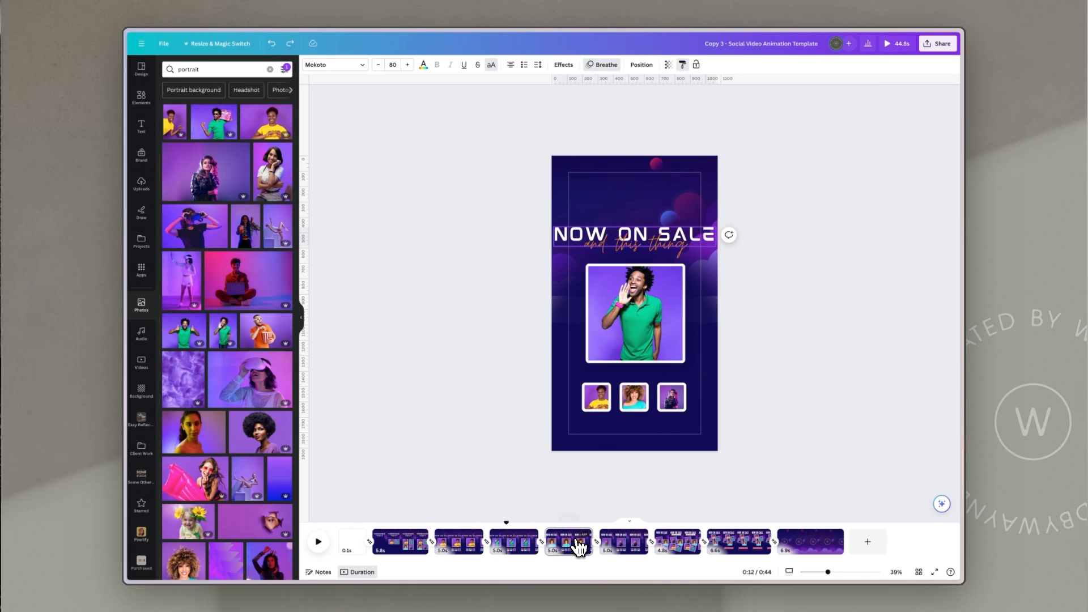
left_click(574, 544)
left_click(675, 232)
left_click(683, 65)
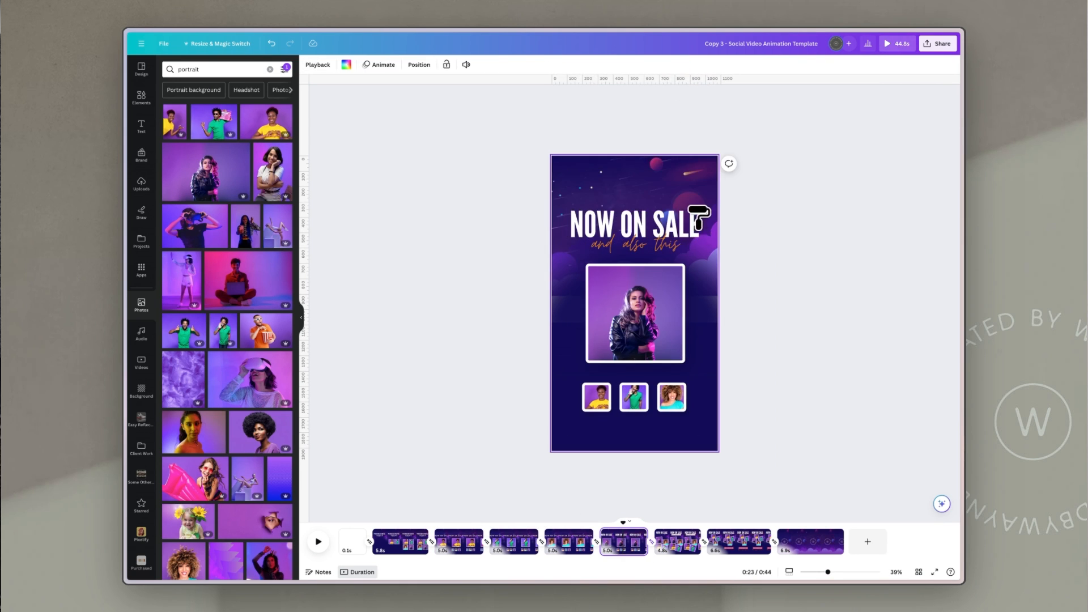
left_click(697, 208)
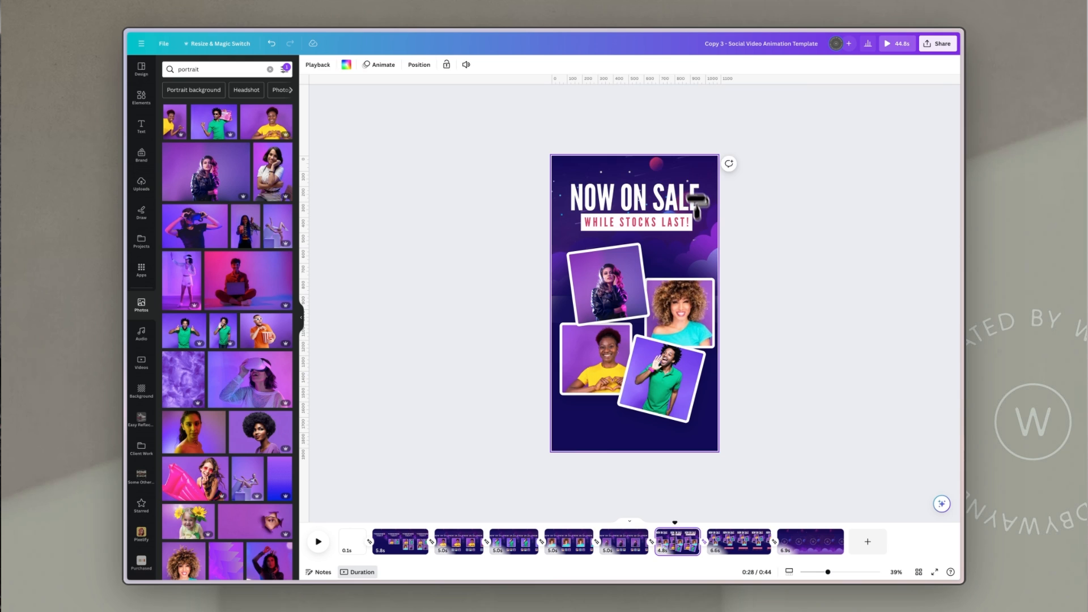
left_click(680, 208)
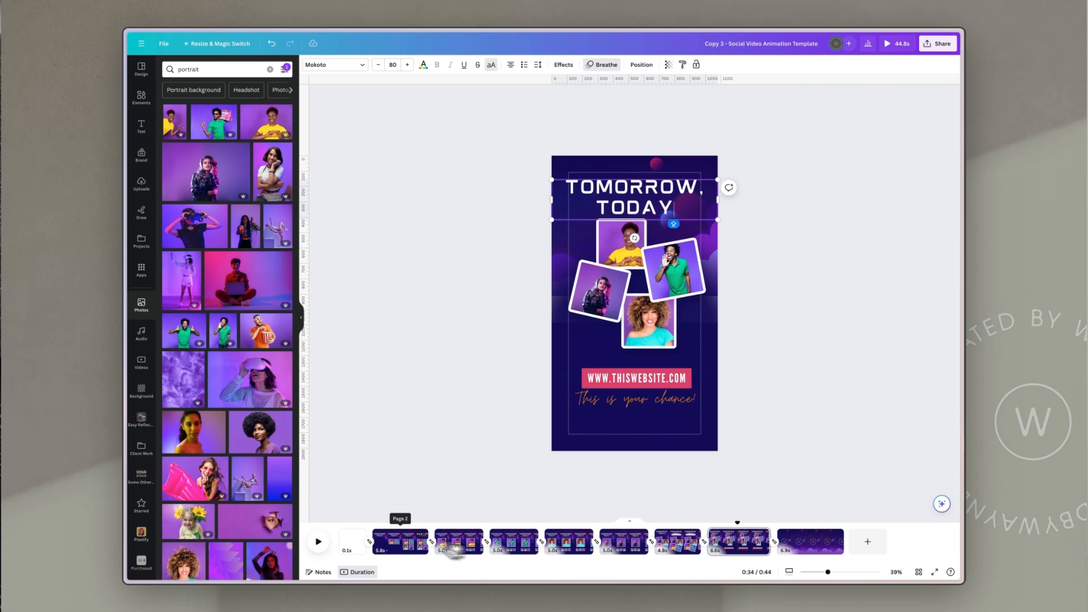
Step: Replace the WHILE STOCKS LAST! banner text on page 6 with 13 AUG 2027 and widen its text box
left_click(455, 547)
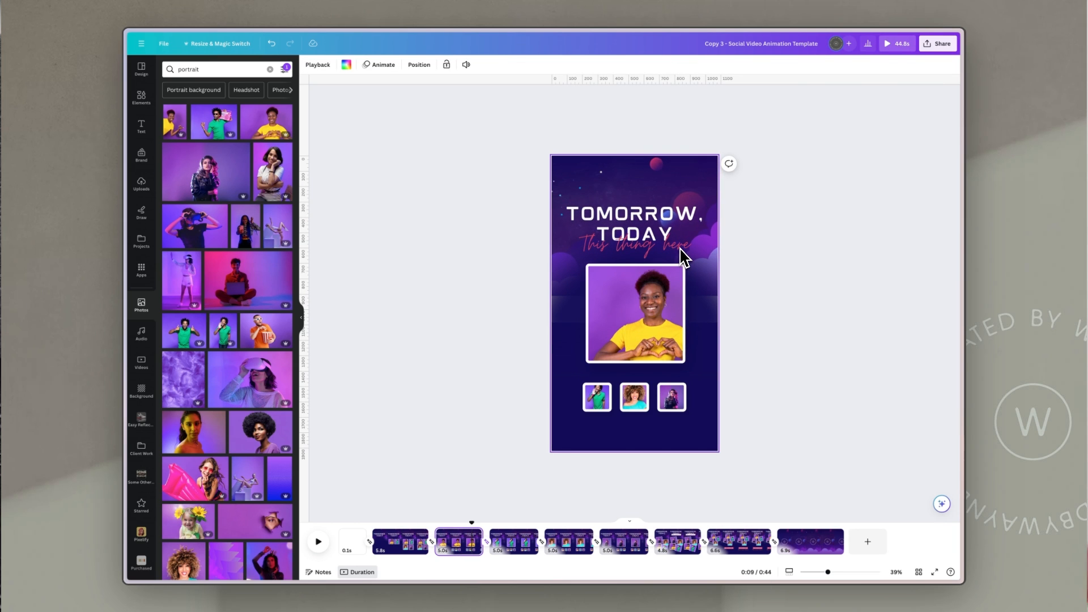
left_click(513, 545)
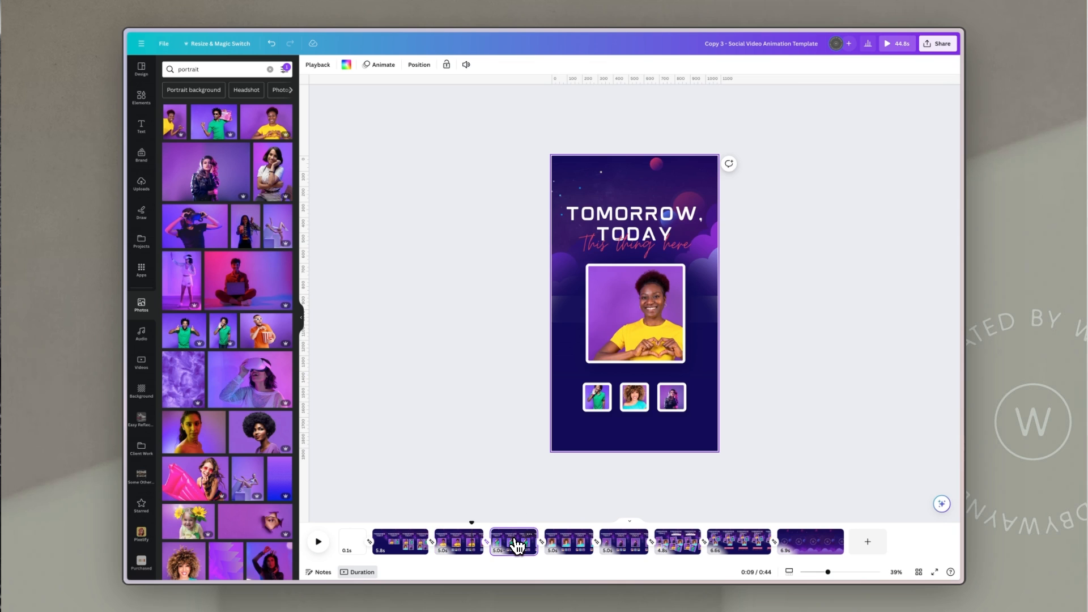
left_click(567, 547)
left_click(630, 547)
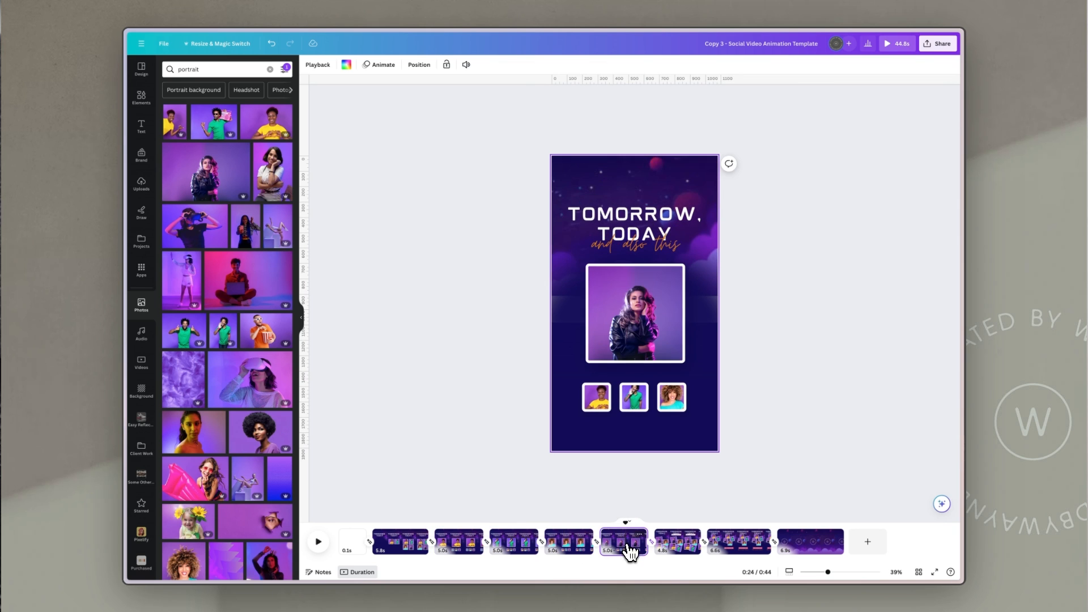
left_click(673, 551)
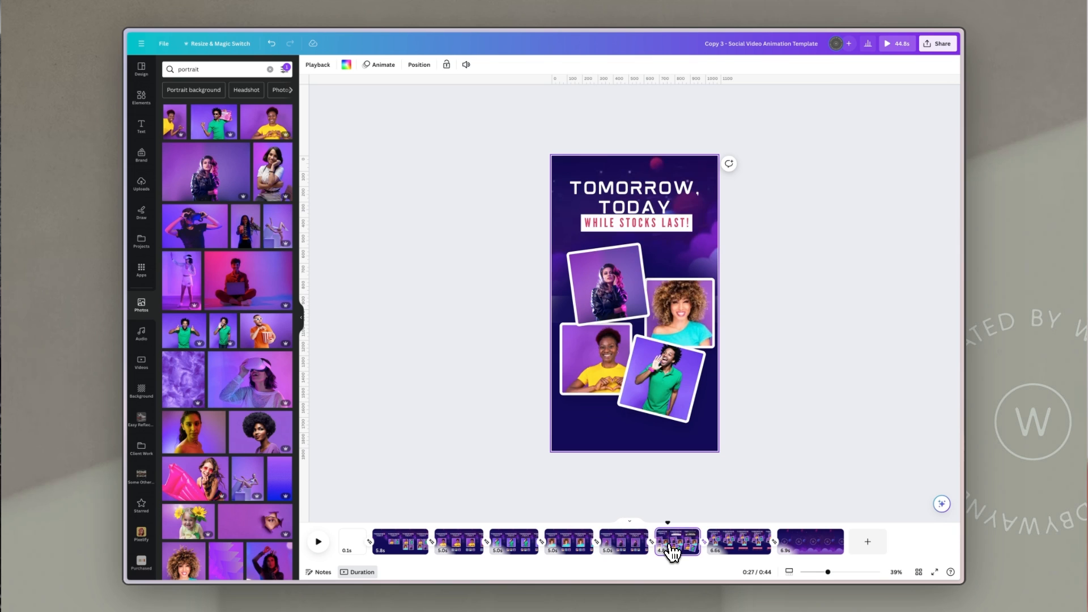
left_click(648, 224)
left_click(648, 224)
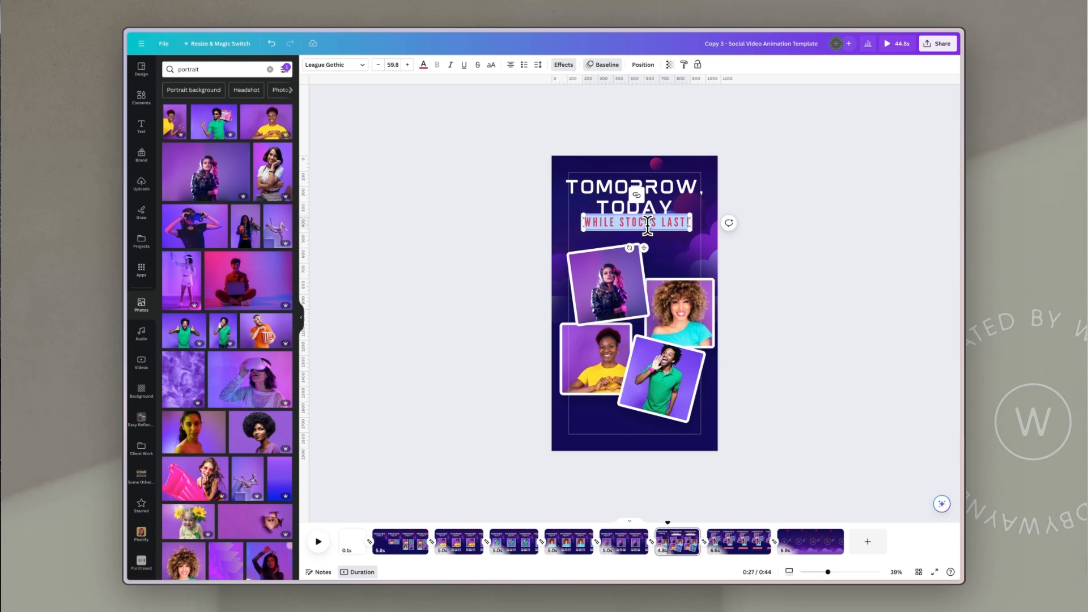
type("13 AUG 2027")
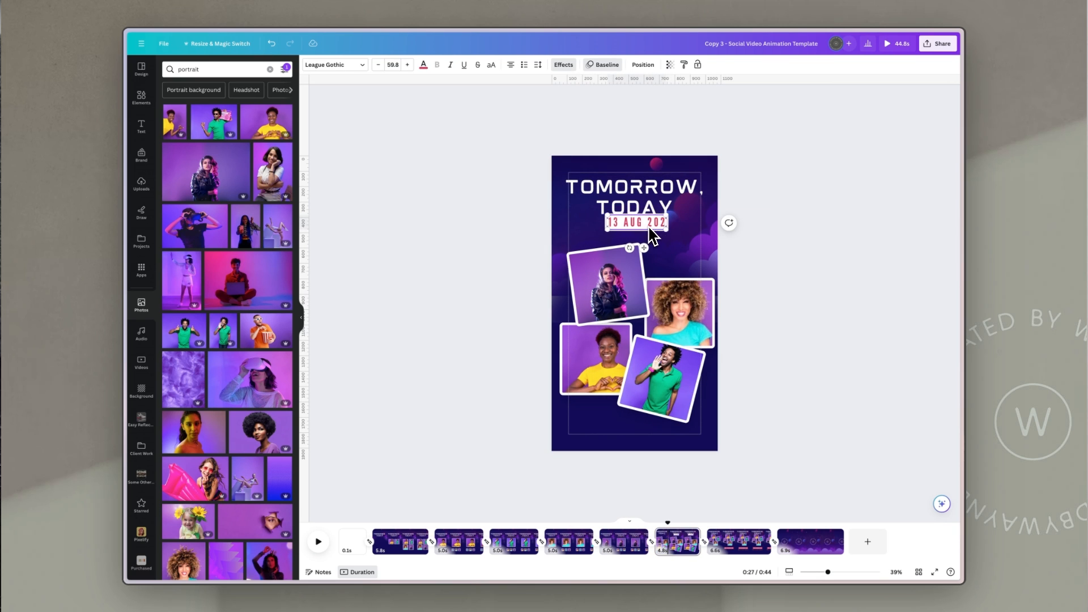
mouse_move(670, 233)
left_mouse_down()
mouse_move(696, 246)
mouse_move(671, 229)
mouse_move(665, 237)
left_mouse_up()
left_click(845, 246)
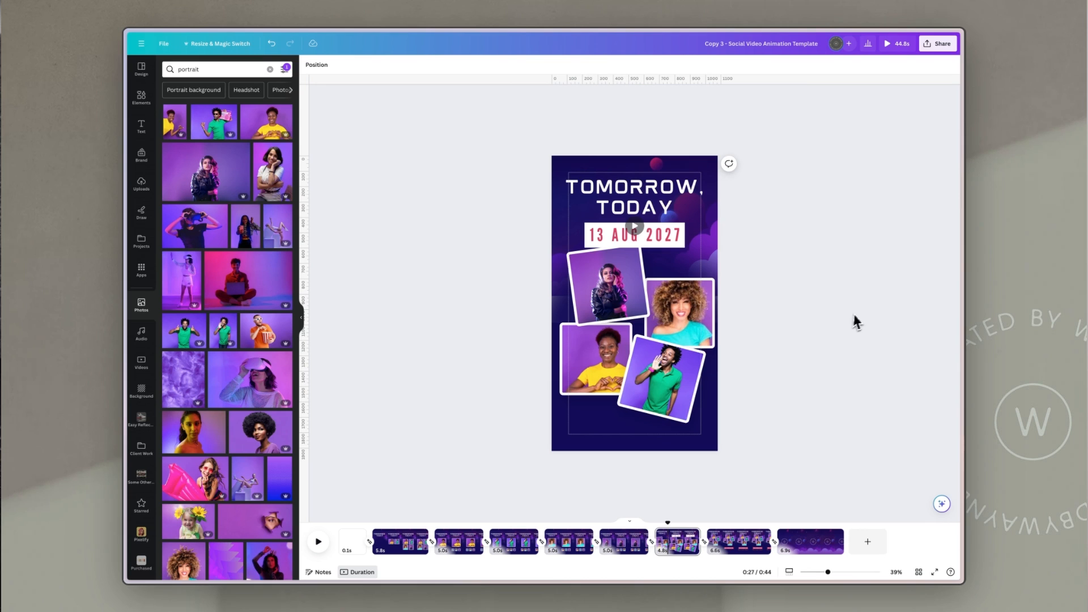
Step: Widen the website address text box on page 7 so the address fits on one line
left_click(736, 546)
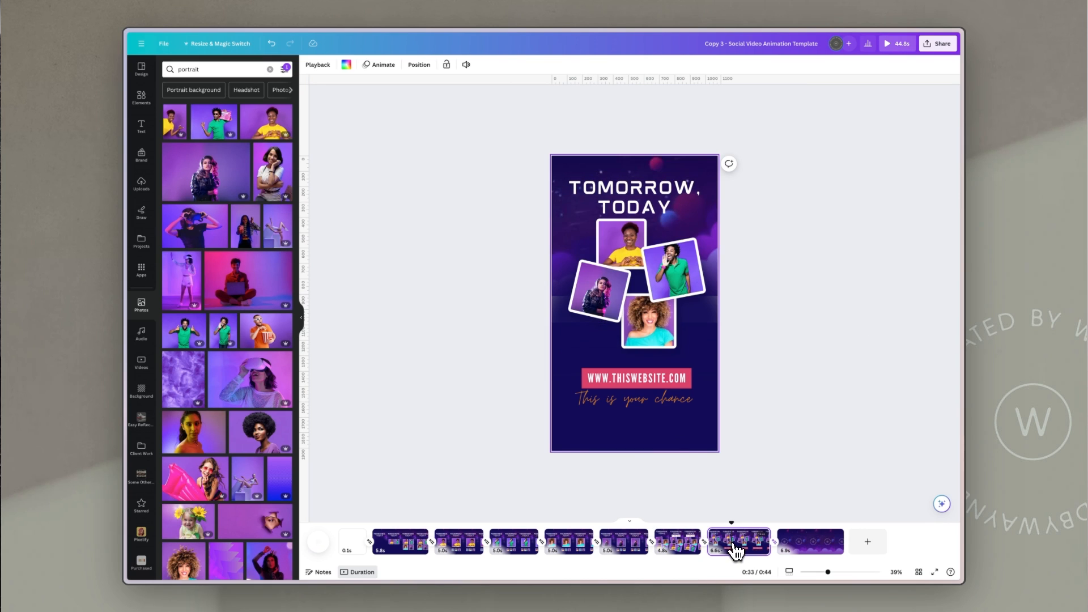
left_click(653, 395)
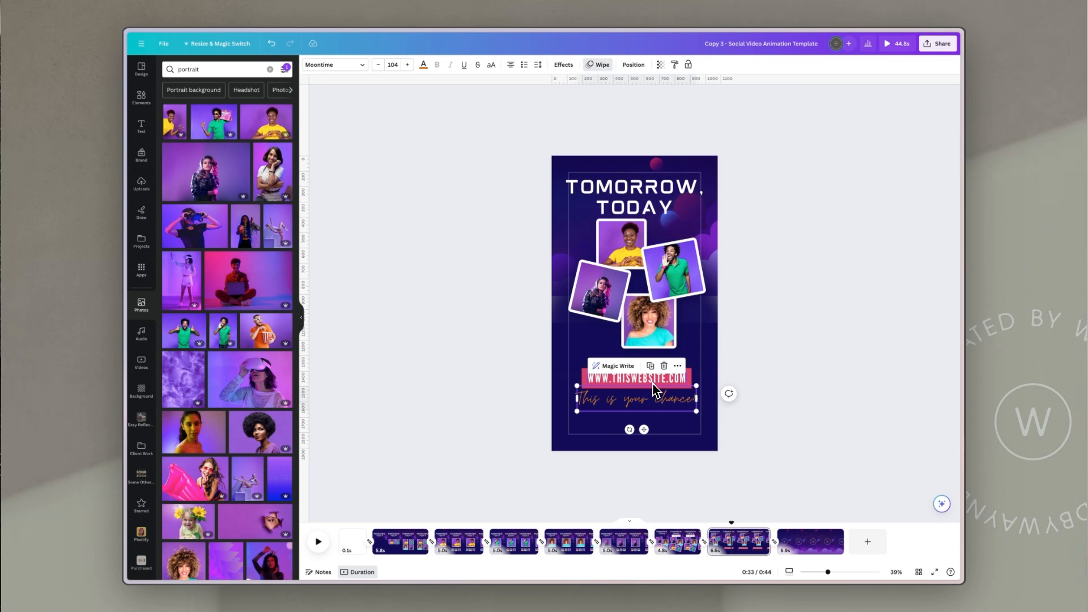
left_click(584, 377)
left_click_drag(588, 371, 562, 364)
left_click_drag(619, 375, 631, 371)
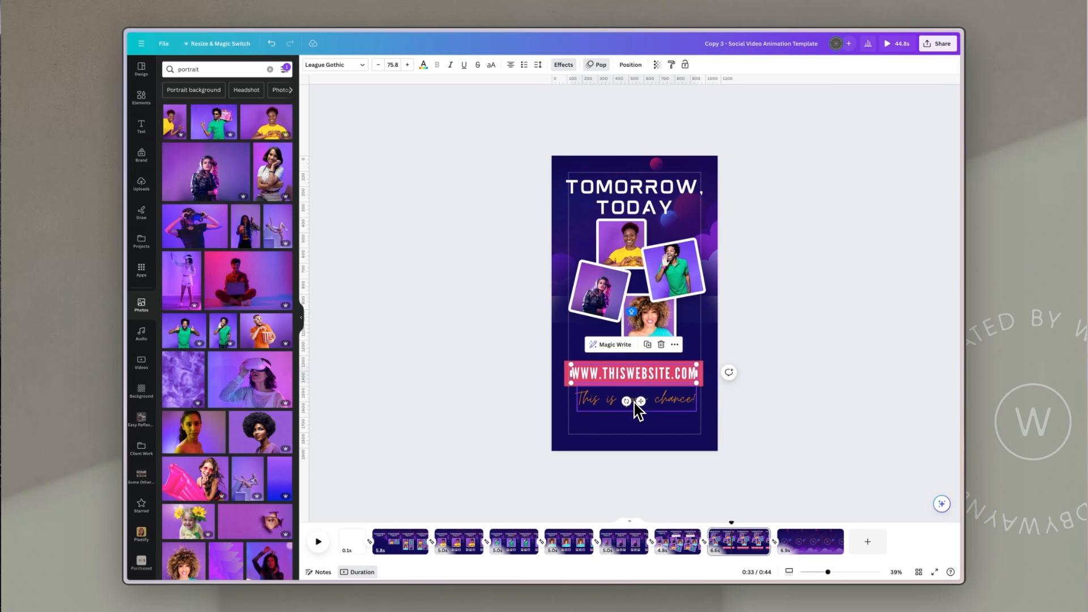
left_click_drag(679, 403, 678, 401)
left_click(790, 375)
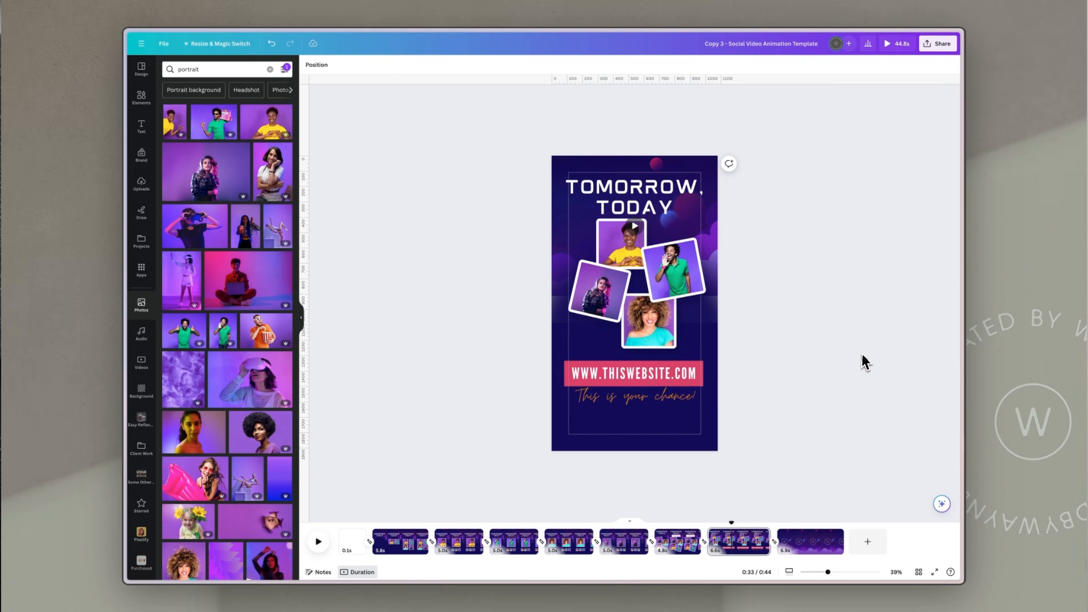